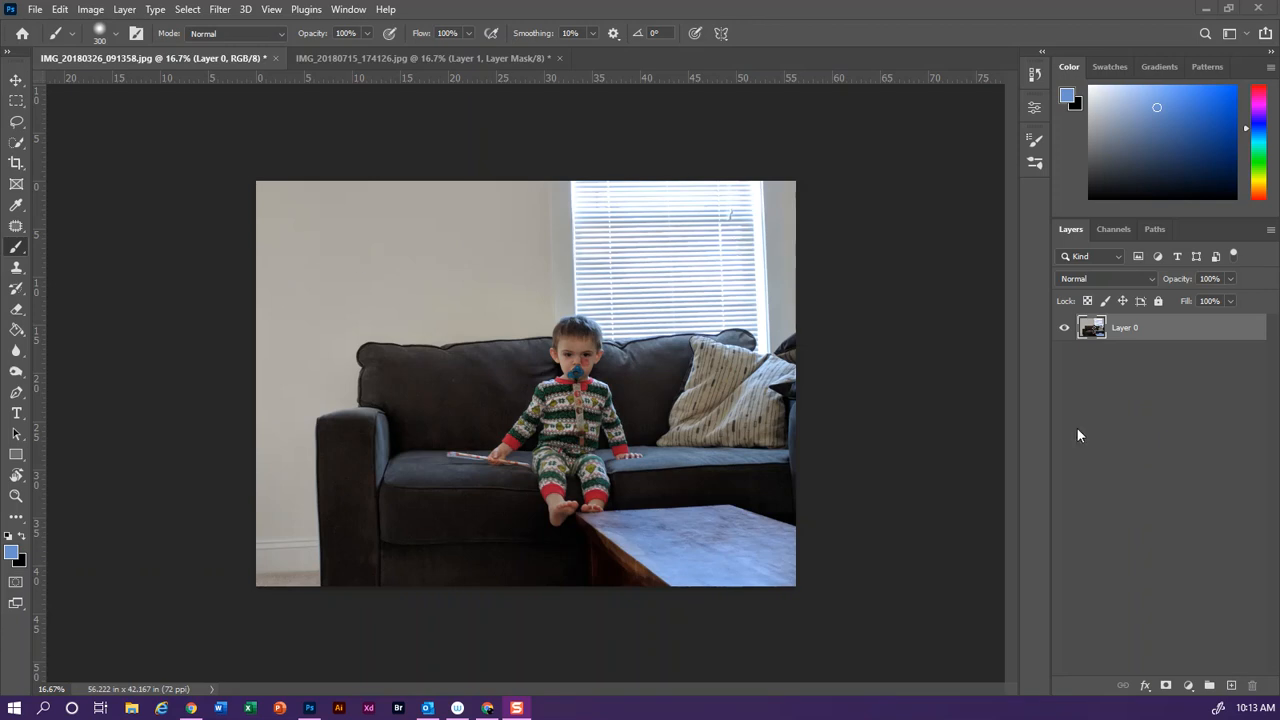
Copy a rectangle of the blank wall from the photo's upper-left corner onto a new layer and check it with Layer 0 hidden
left_click(17, 102)
left_click_drag(257, 182, 534, 389)
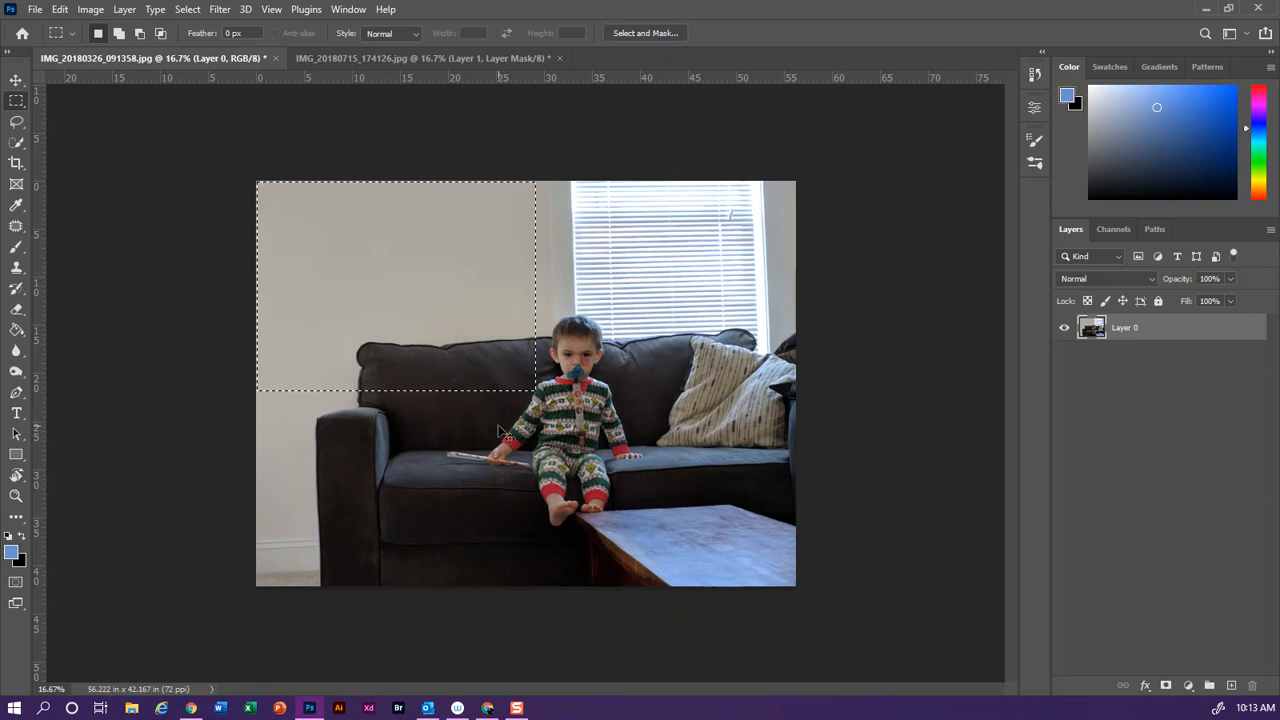
key("ctrl+j")
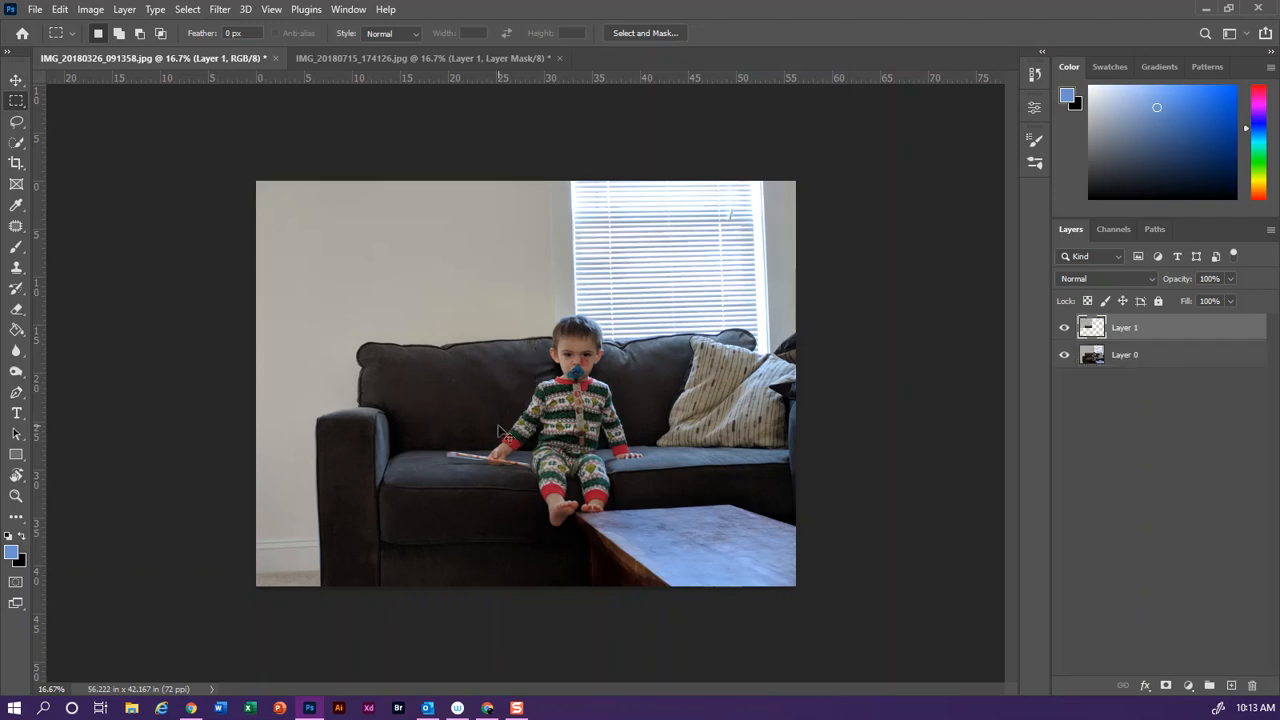
left_click(1063, 355)
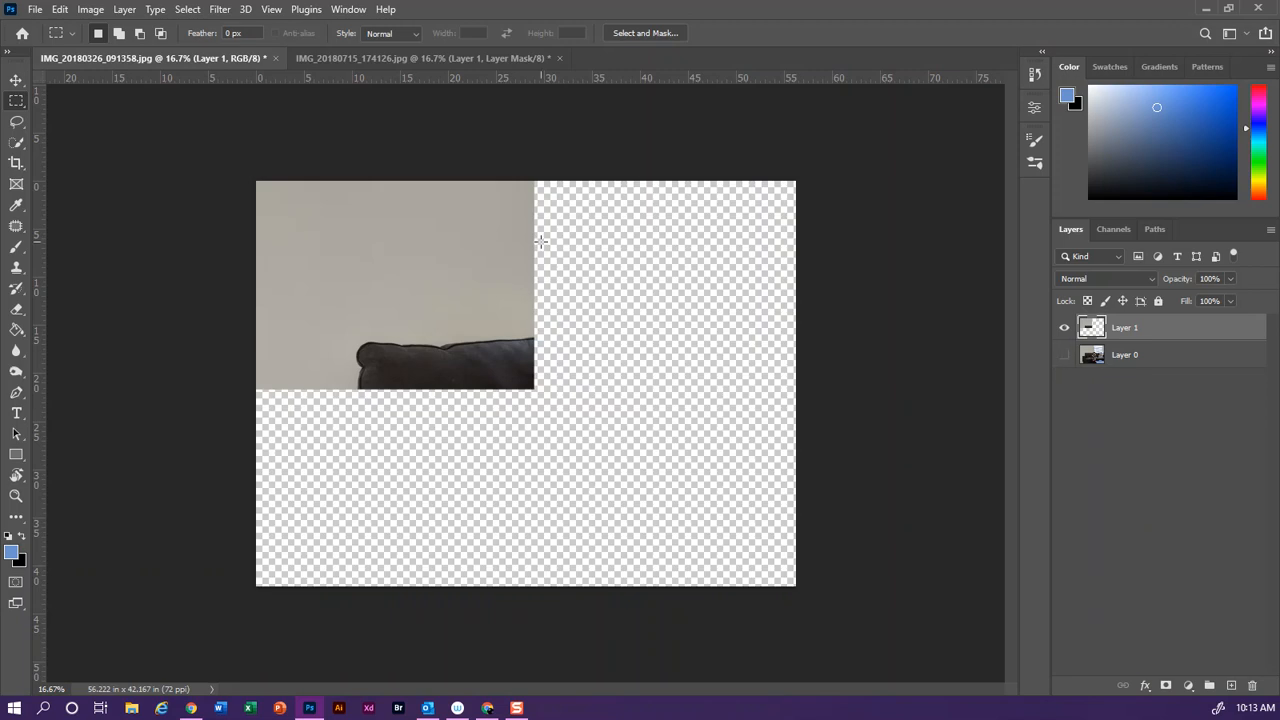
left_click(1064, 356)
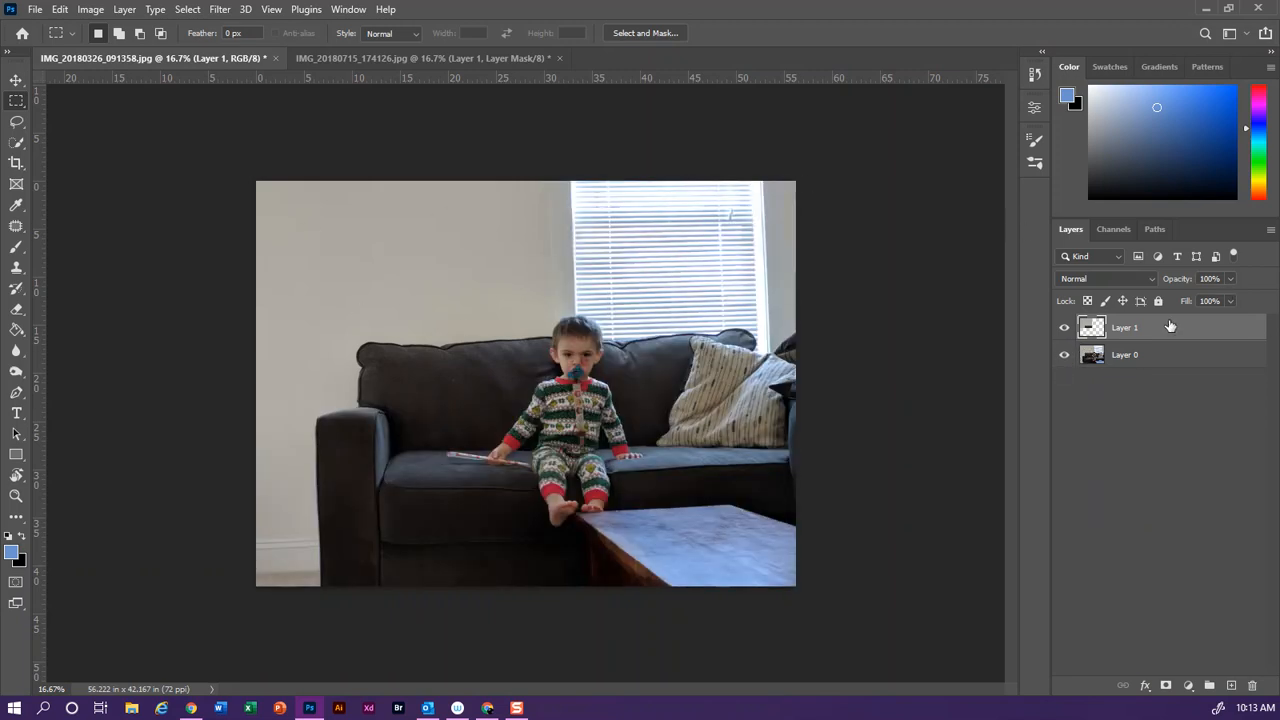
Move the copied wall patch over the window up to the photo's right edge and add a layer mask to it
left_click(16, 82)
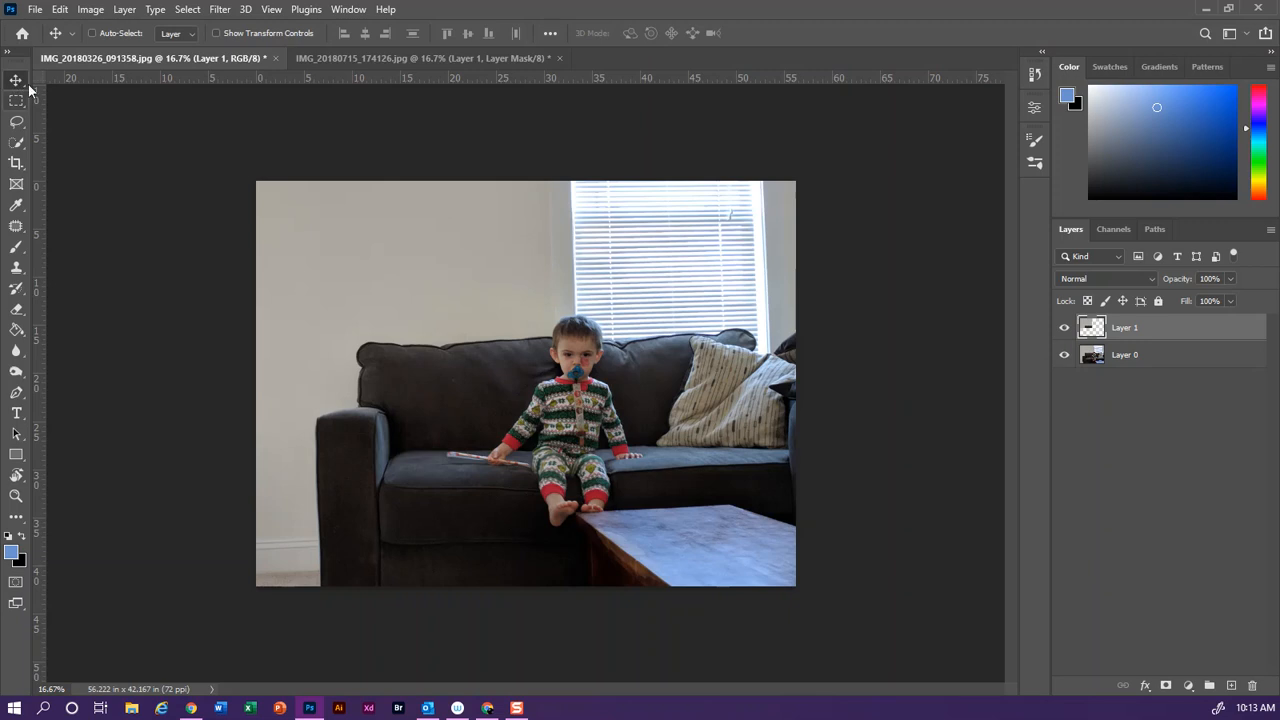
left_click_drag(394, 292, 651, 282)
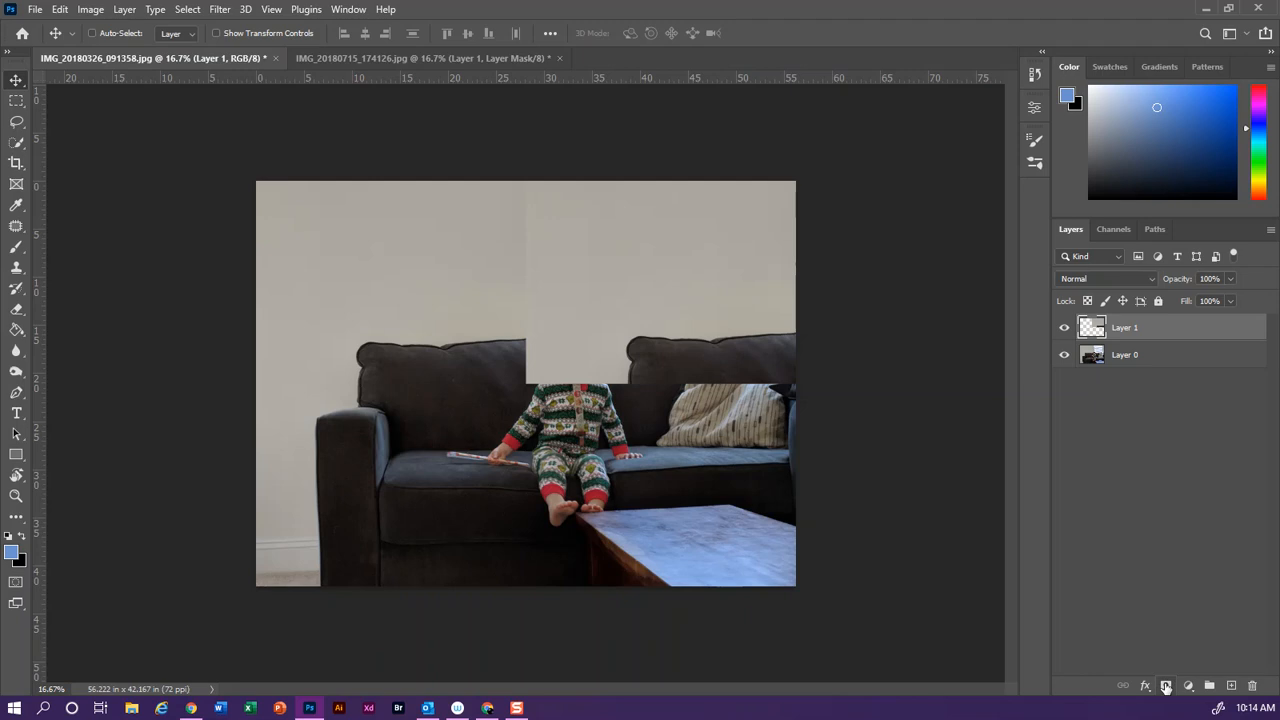
left_click(1166, 688)
Soften the wall patch's left edge on the mask with a black brush at 18% flow and check it with Layer 0 hidden
left_click(16, 247)
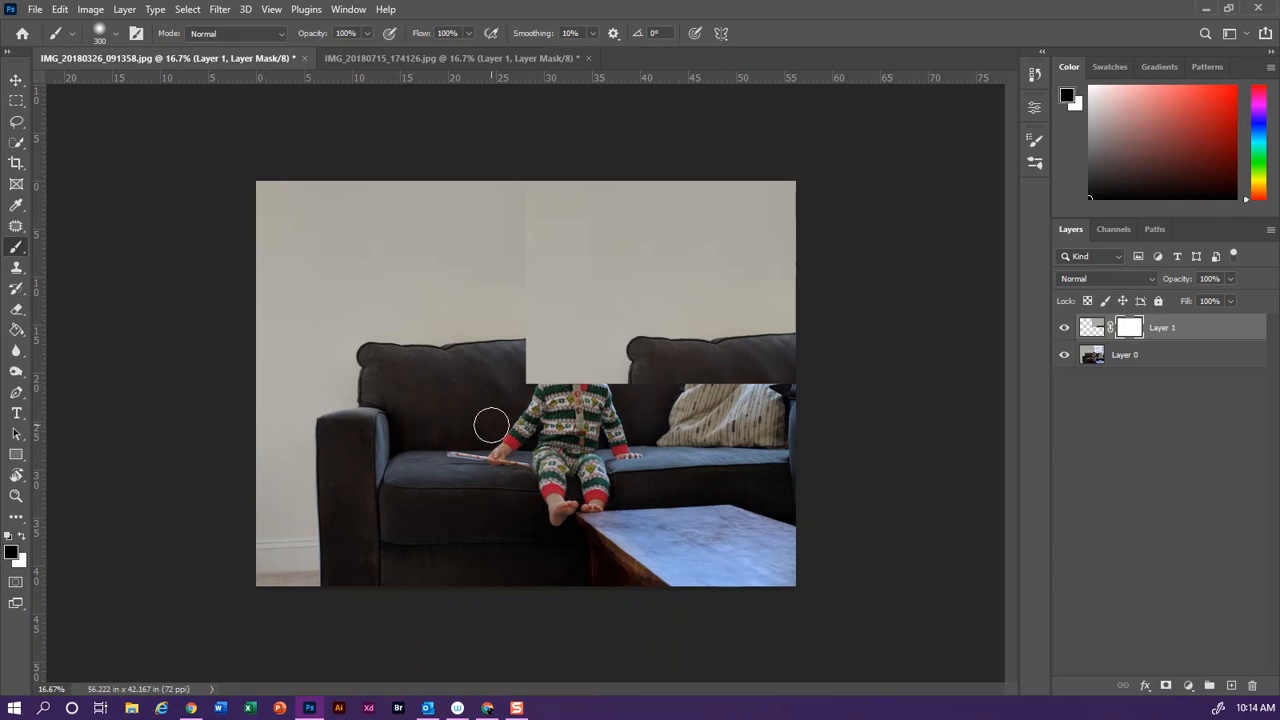
left_click(469, 33)
left_click_drag(405, 55, 409, 50)
left_click(469, 33)
left_click_drag(518, 320, 519, 172)
mouse_move(525, 320)
left_mouse_down()
mouse_move(514, 163)
mouse_move(518, 318)
left_mouse_up()
left_click(1064, 355)
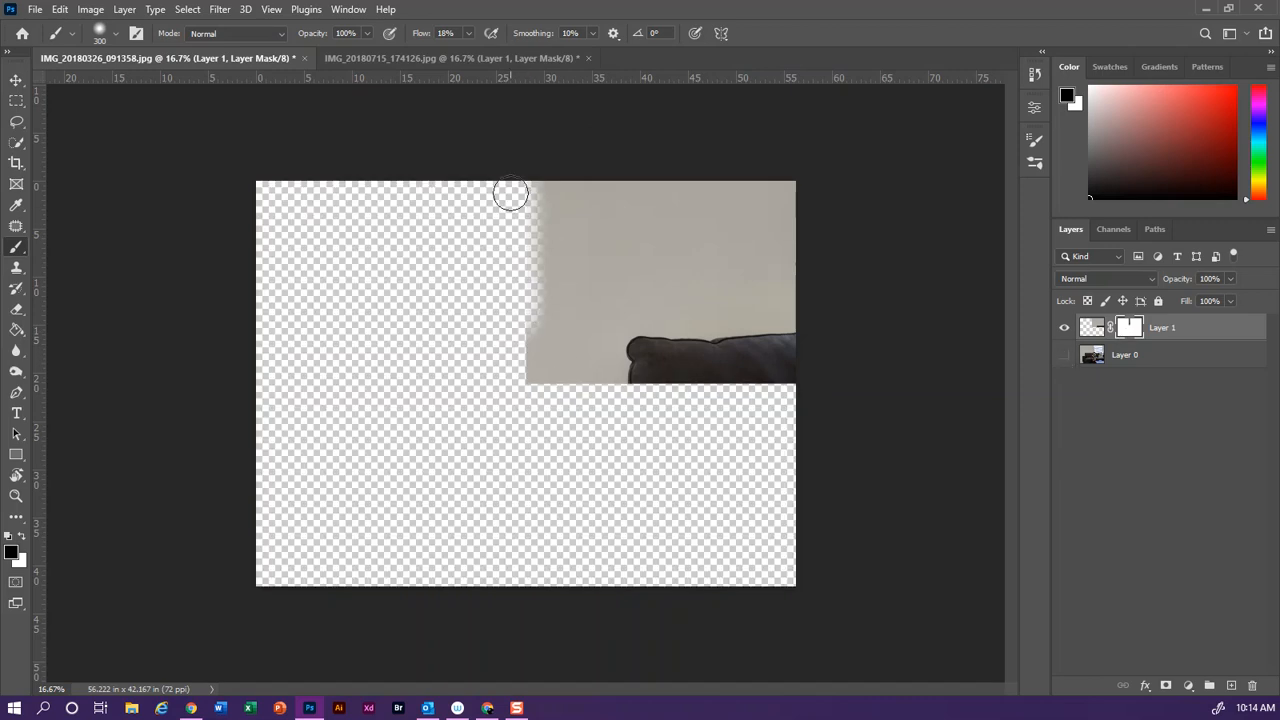
left_click(1064, 355)
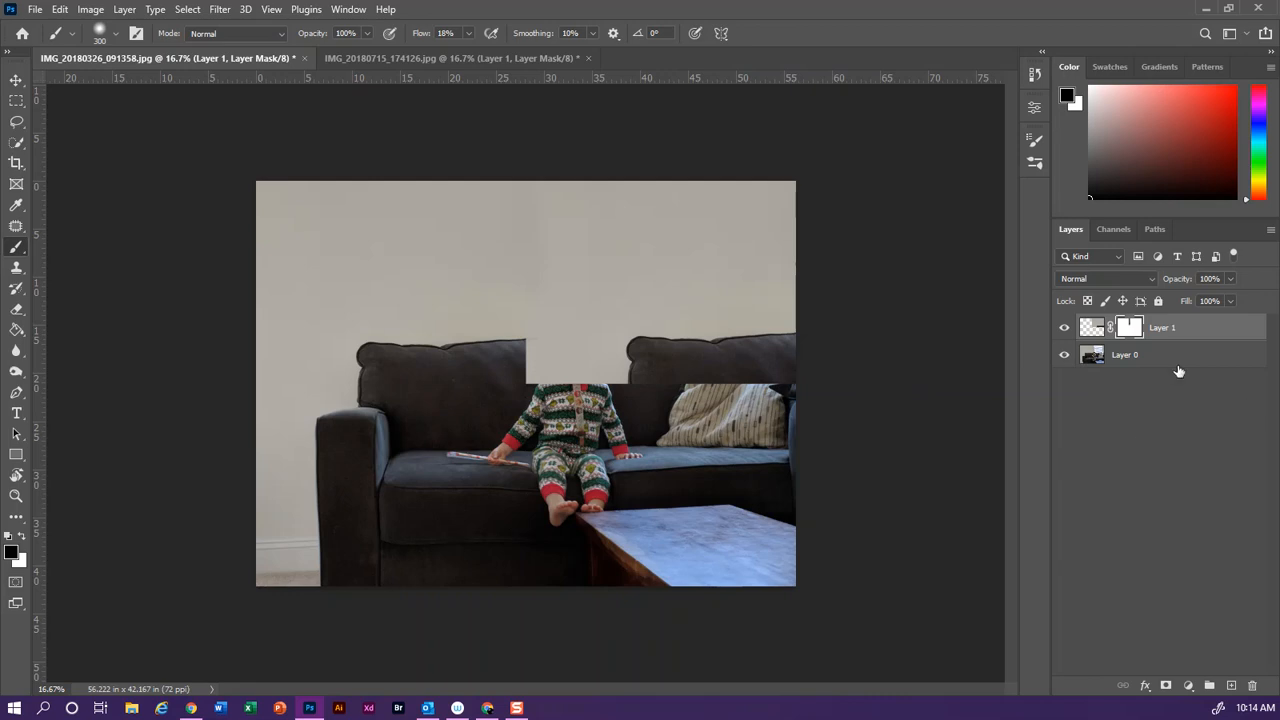
Lower the opacity of the wall patch layer to 15% to see the photo beneath it
left_click(1232, 280)
left_click_drag(1208, 300, 1202, 300)
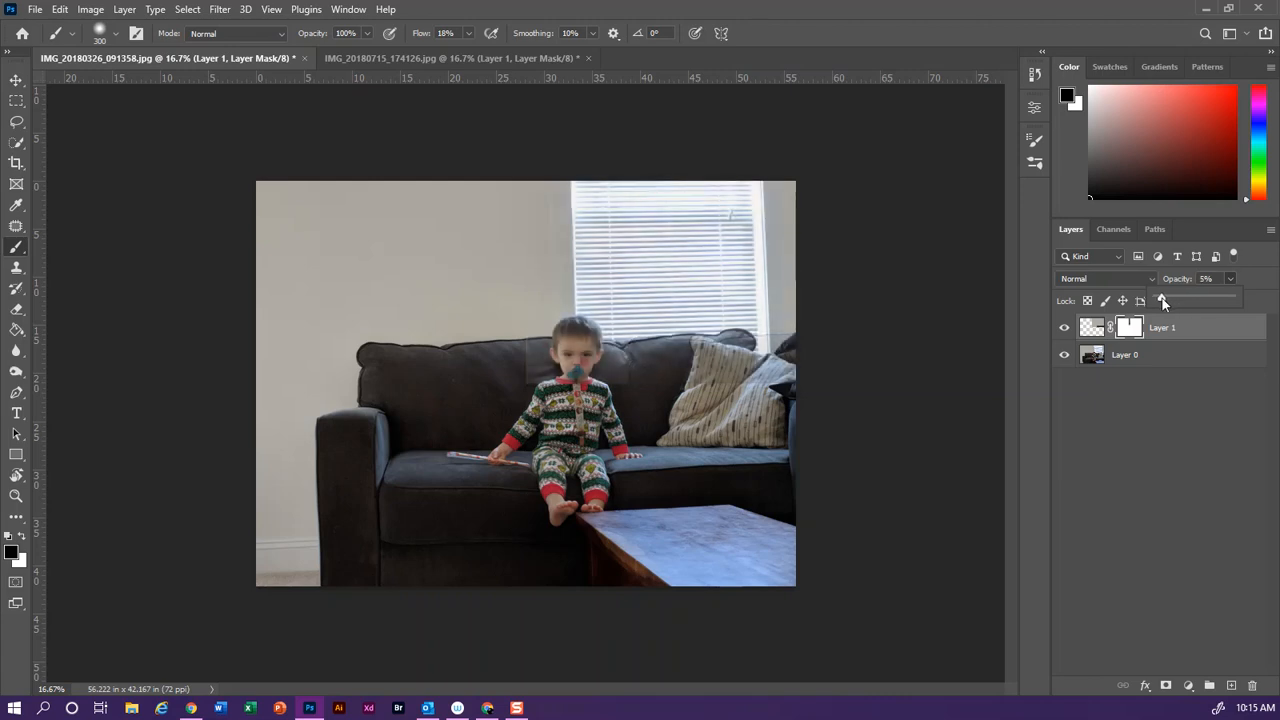
left_click_drag(1168, 298, 1169, 298)
Set the brush flow to 92% and mask out the patch where it overlaps the child and the sofa back
key("ctrl+plus")
key("ctrl+plus")
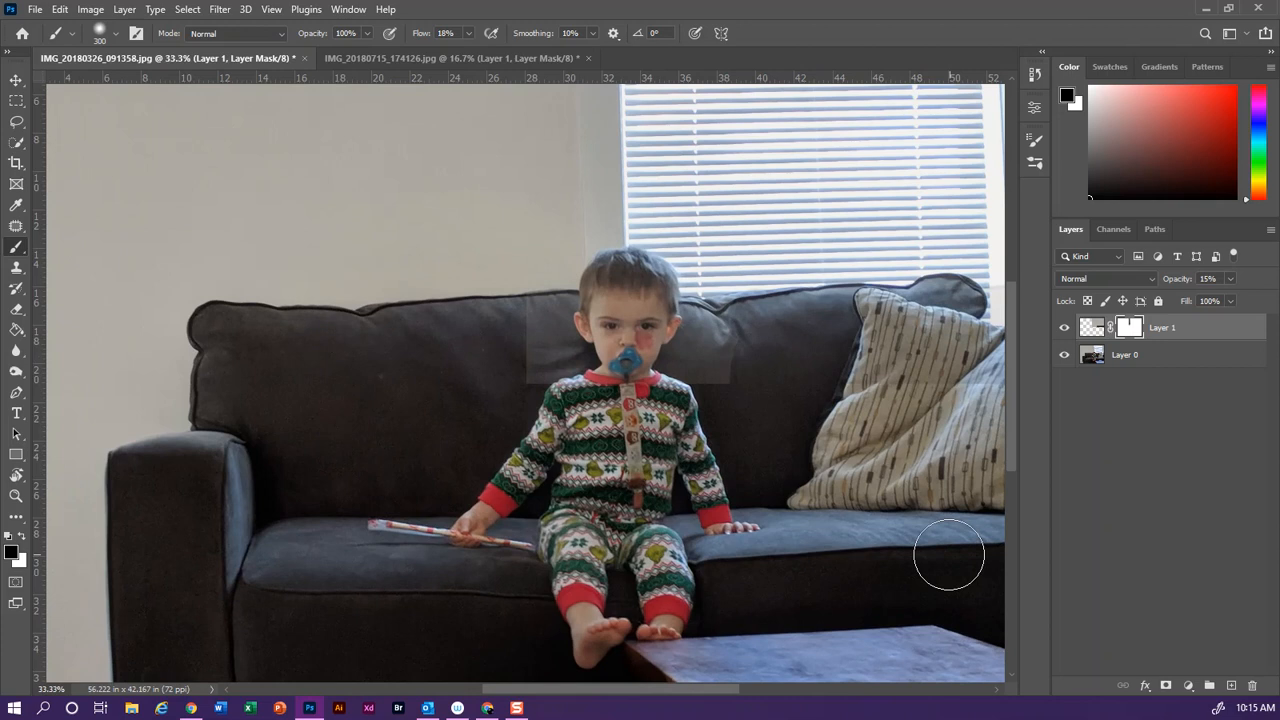
mouse_move(707, 694)
left_mouse_down()
mouse_move(771, 692)
mouse_move(759, 694)
left_mouse_up()
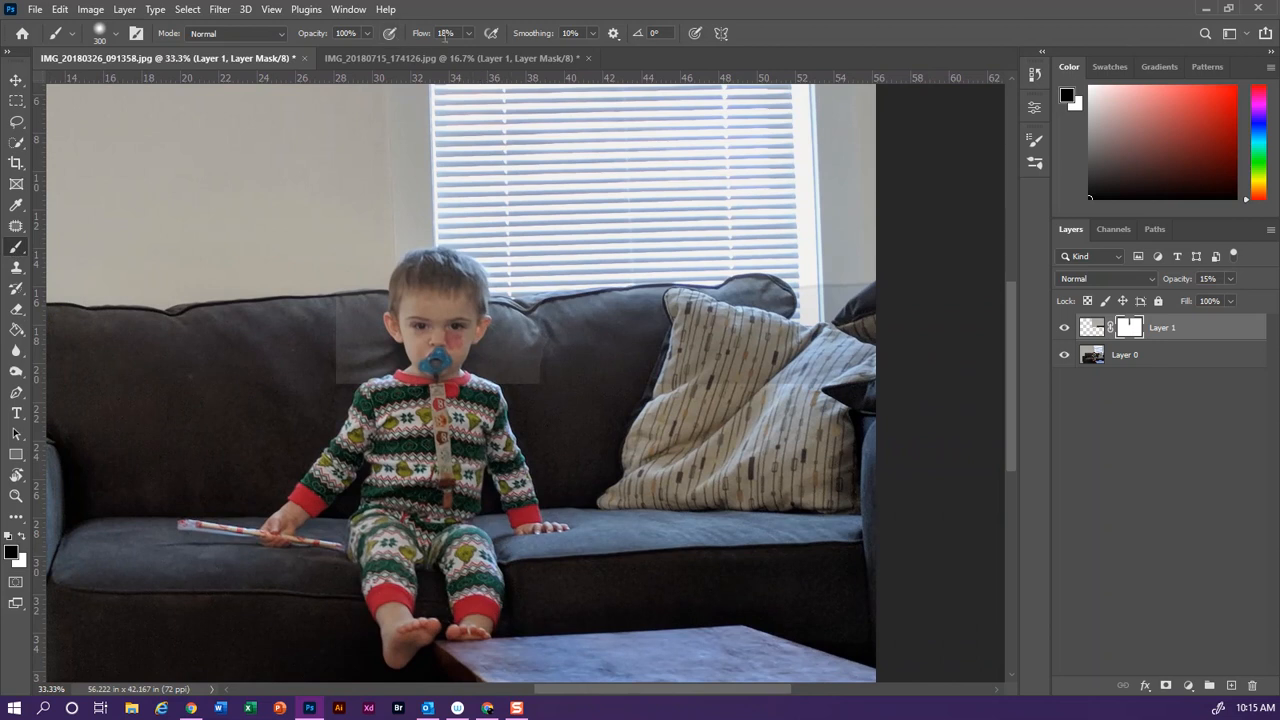
left_click(465, 33)
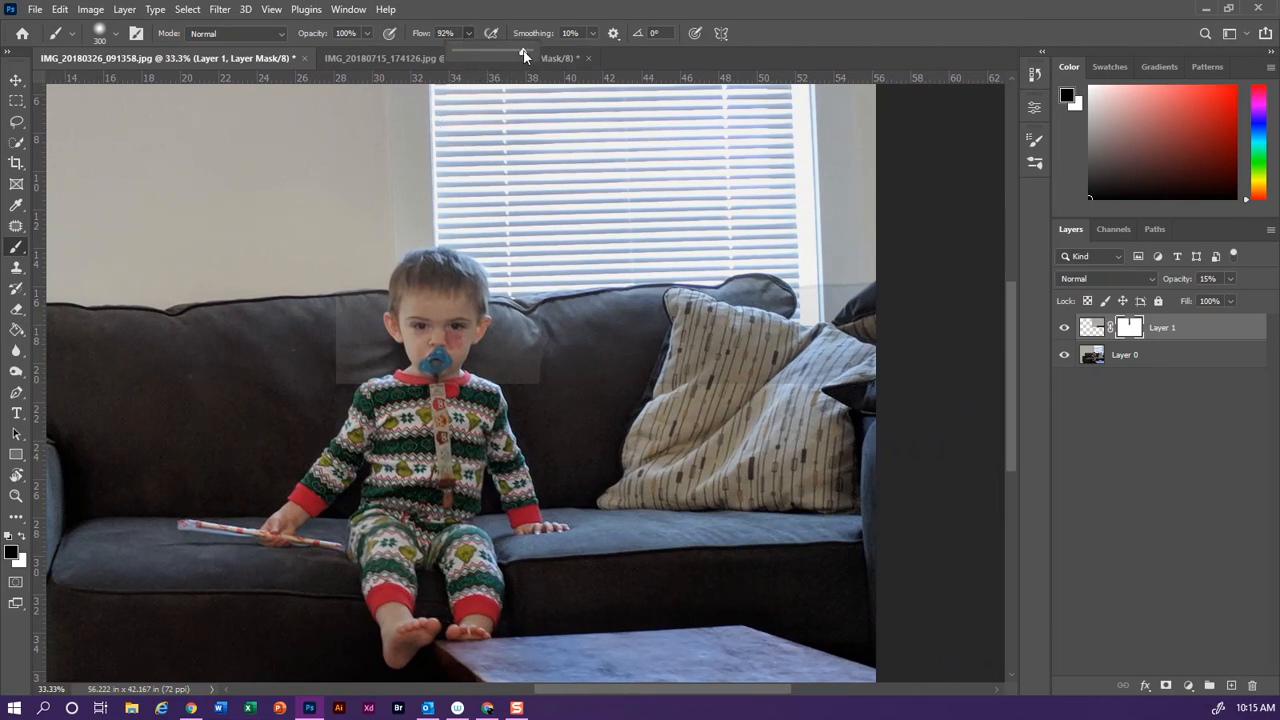
left_click(469, 36)
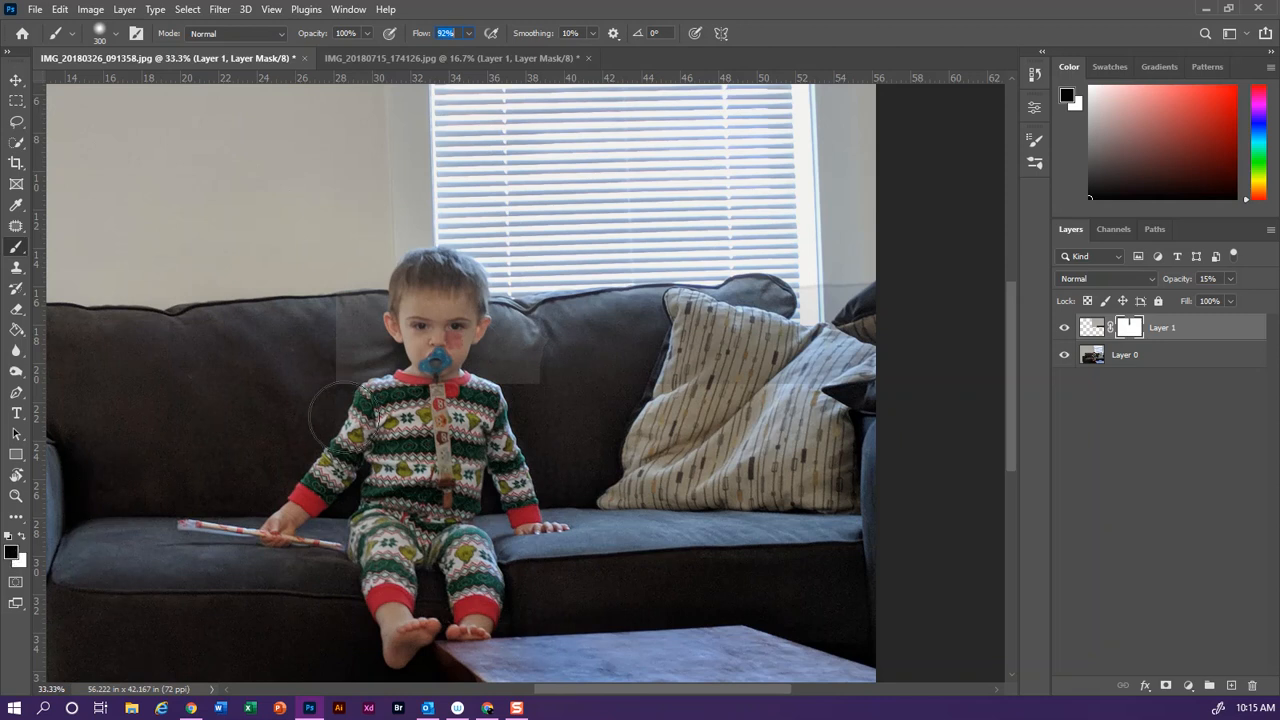
mouse_move(320, 371)
left_mouse_down()
mouse_move(514, 371)
mouse_move(326, 379)
mouse_move(428, 357)
mouse_move(334, 354)
mouse_move(412, 345)
mouse_move(334, 333)
mouse_move(392, 330)
mouse_move(341, 337)
left_mouse_up()
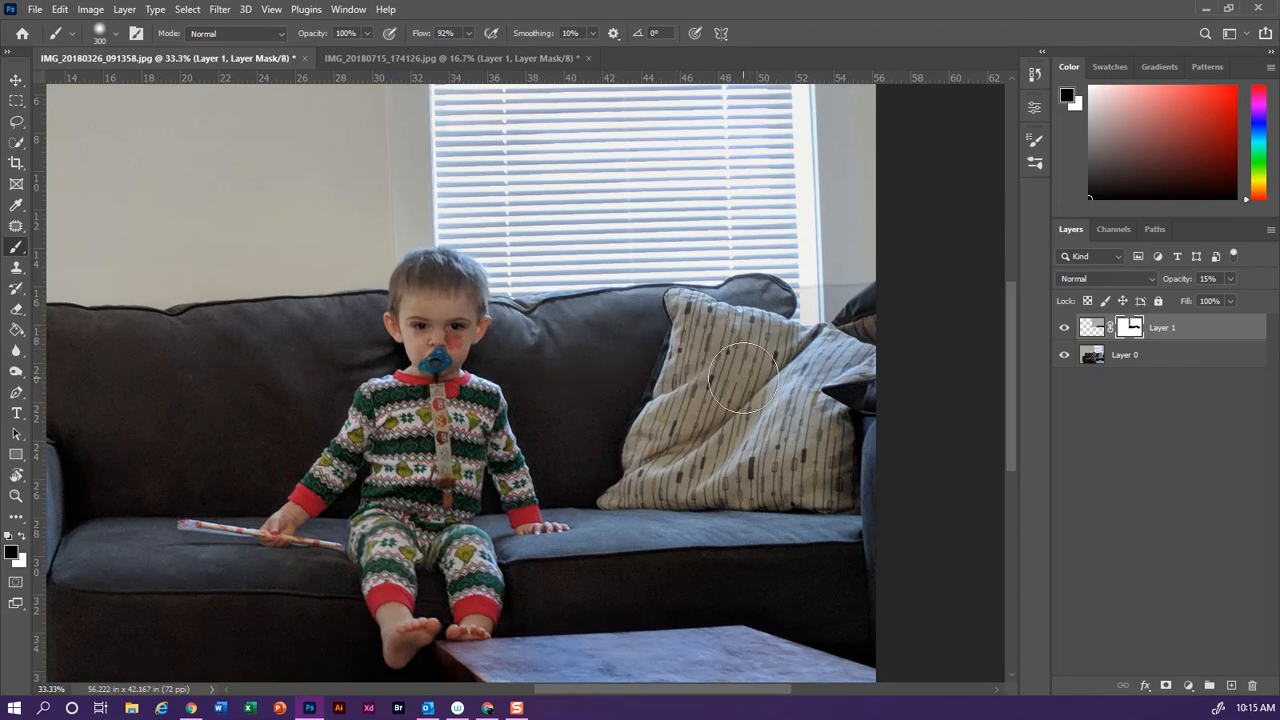
Reduce the brush size to 90 for masking along the finer edges and restore Layer 1's opacity to 100%
key("bracketleft")
key("bracketleft")
key("bracketleft")
key("bracketleft")
key("bracketleft")
key("bracketleft")
key("bracketleft")
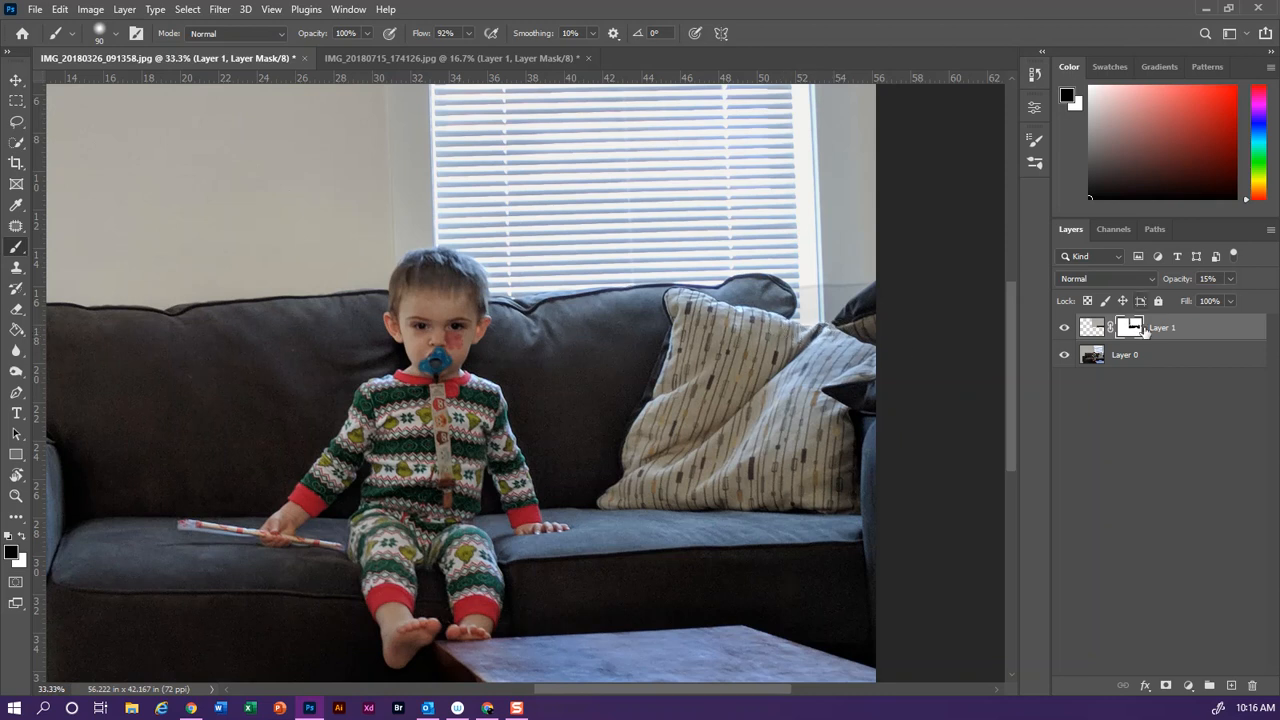
left_click(1231, 280)
left_click_drag(1207, 296, 1268, 298)
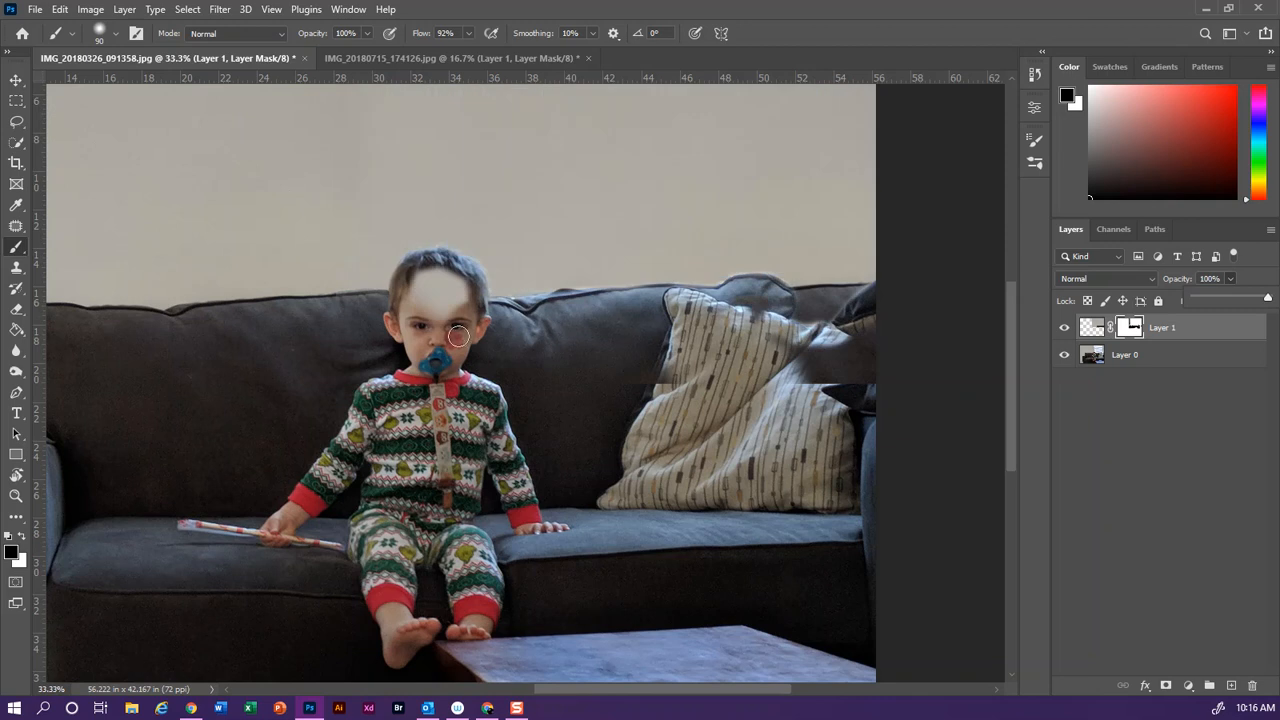
Mask out the remaining wall patch over the child's forehead and the striped pillow
left_click(1124, 341)
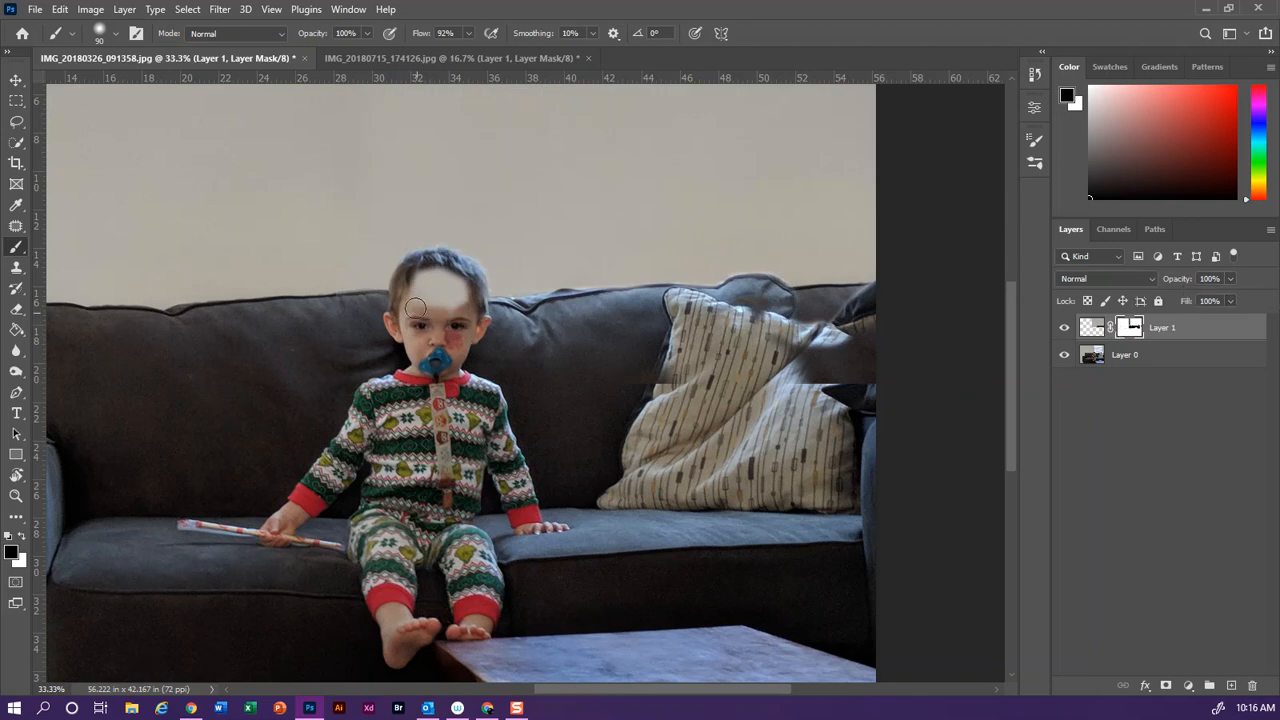
left_click_drag(424, 276, 451, 292)
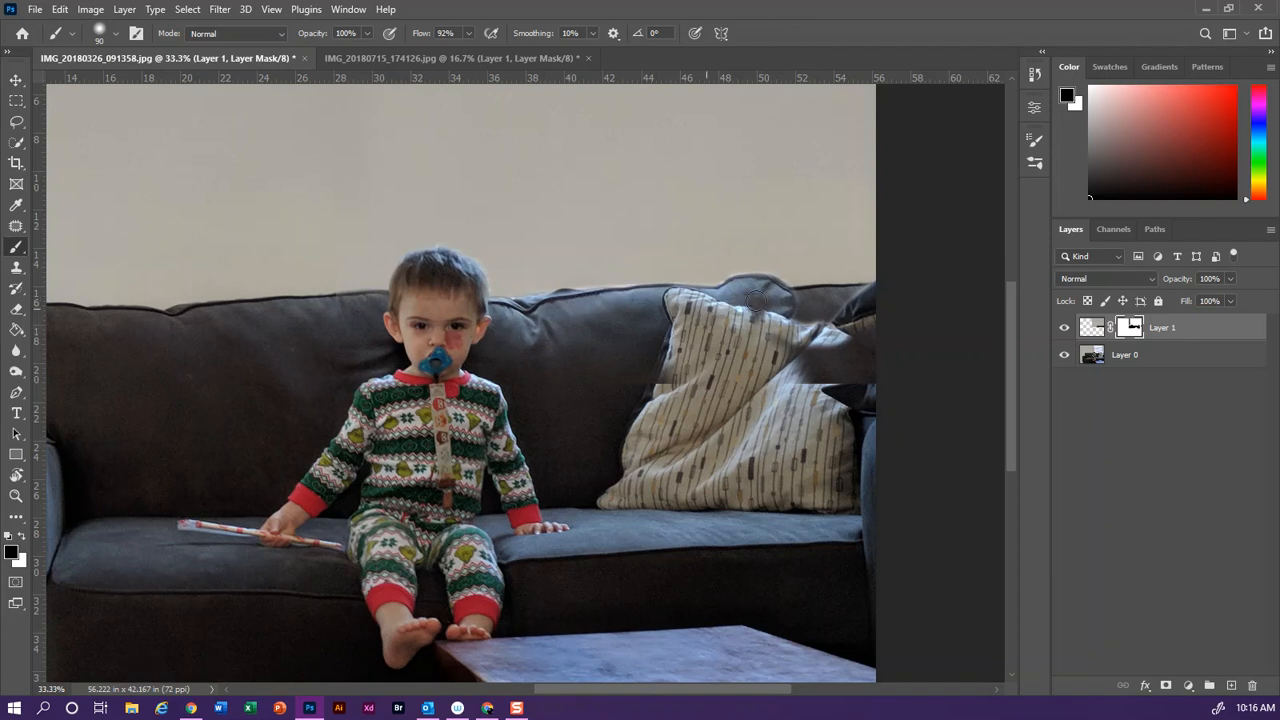
mouse_move(754, 316)
left_mouse_down()
mouse_move(769, 338)
mouse_move(855, 339)
mouse_move(822, 365)
left_mouse_up()
left_click_drag(872, 350, 874, 361)
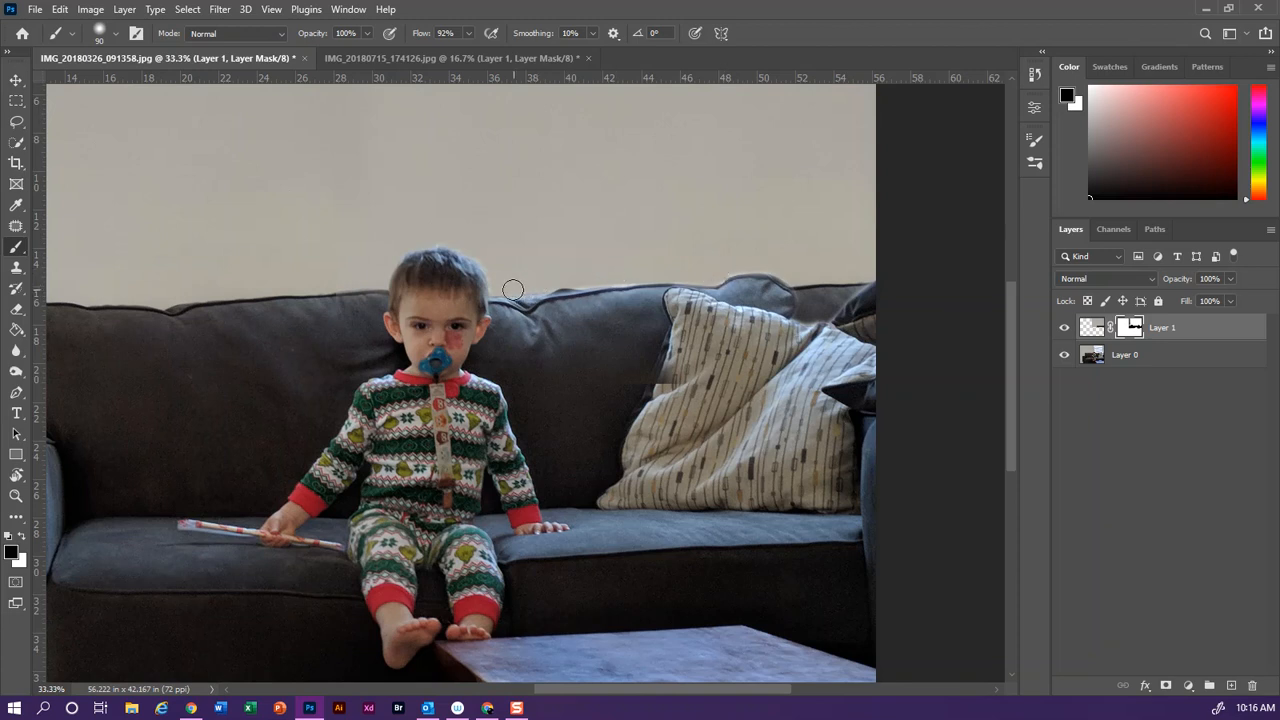
Restore the wall patch along the sofa's top edge by painting white on the mask with a size 60 brush
key("ctrl+plus")
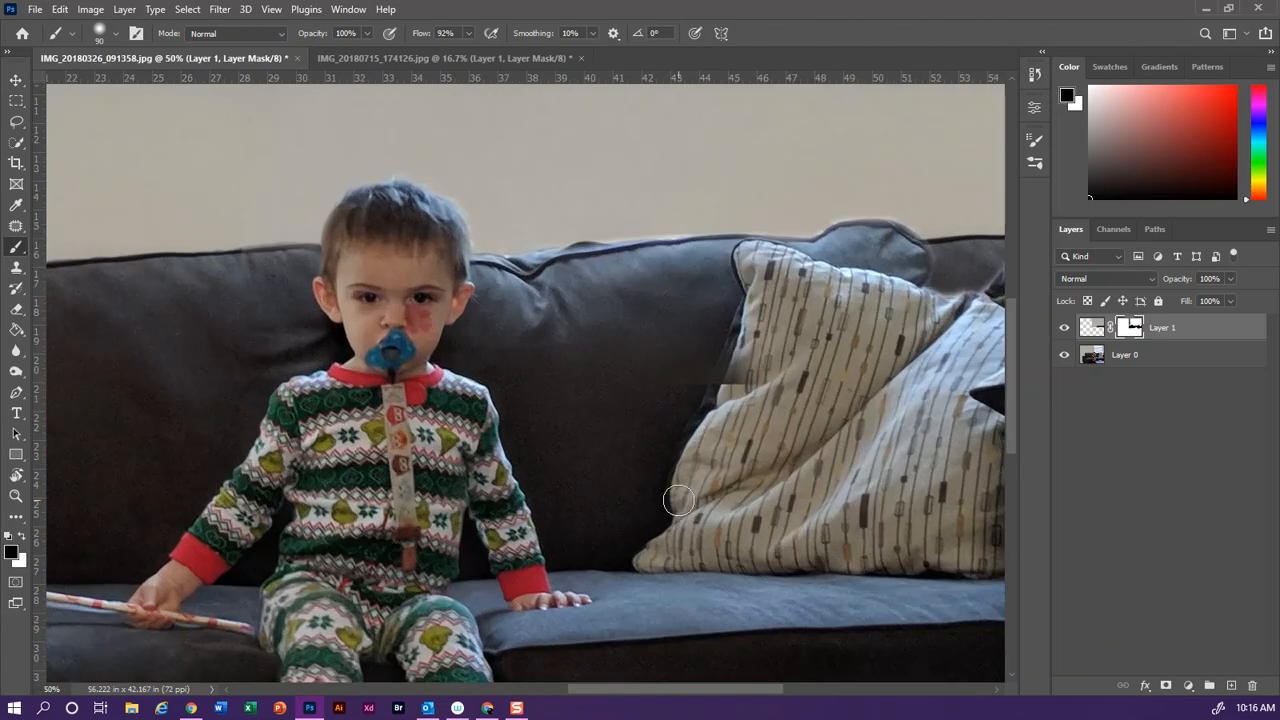
left_click(23, 537)
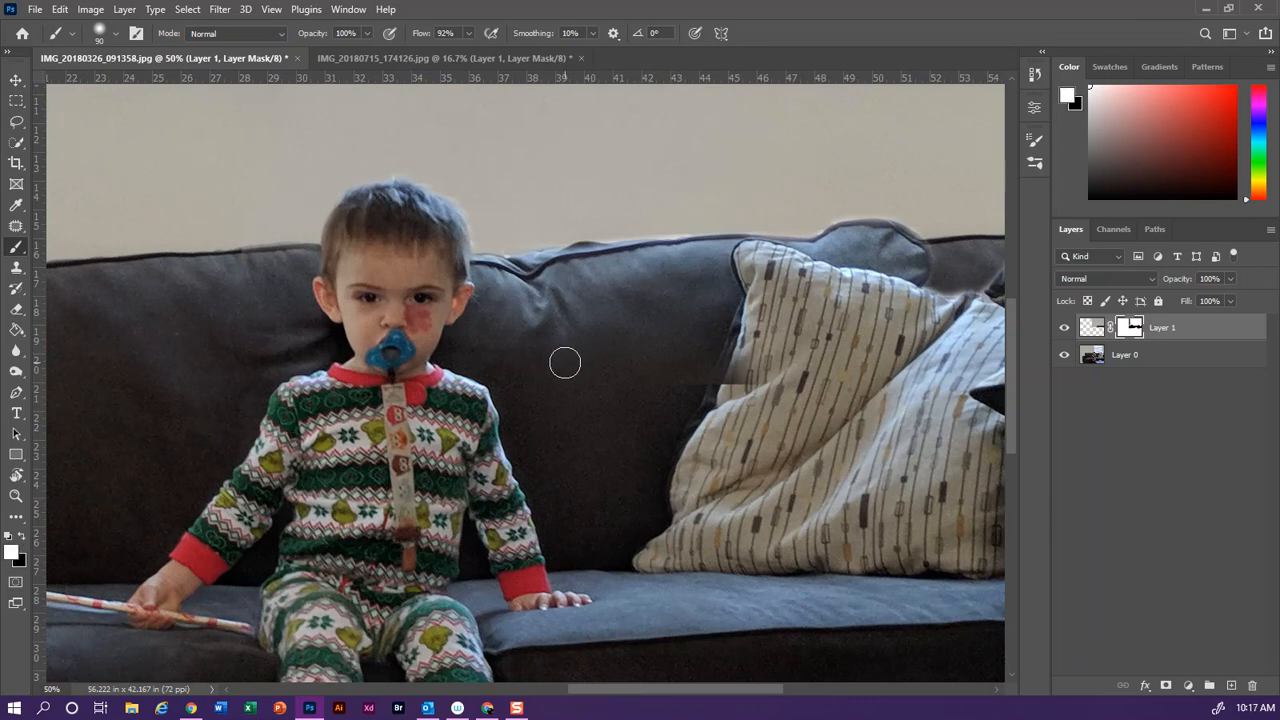
key("ctrl+plus")
scroll(597, 323, "up", 3)
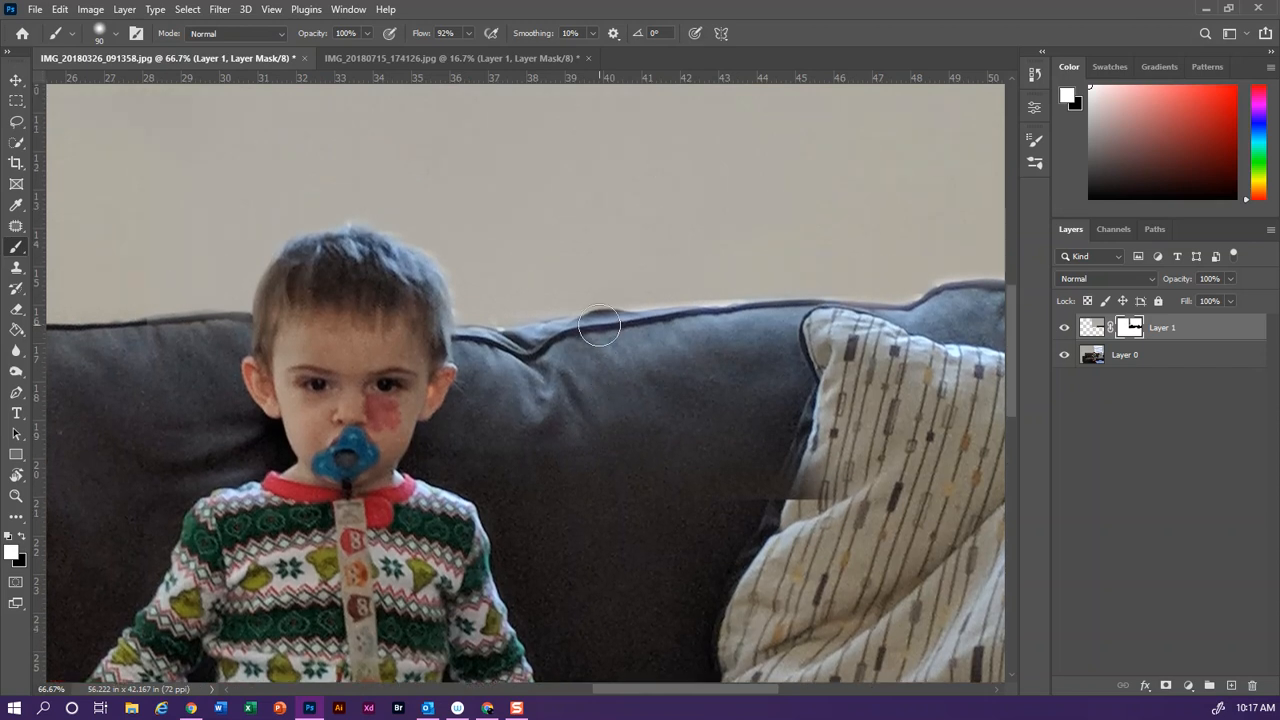
scroll(598, 326, "up", 1)
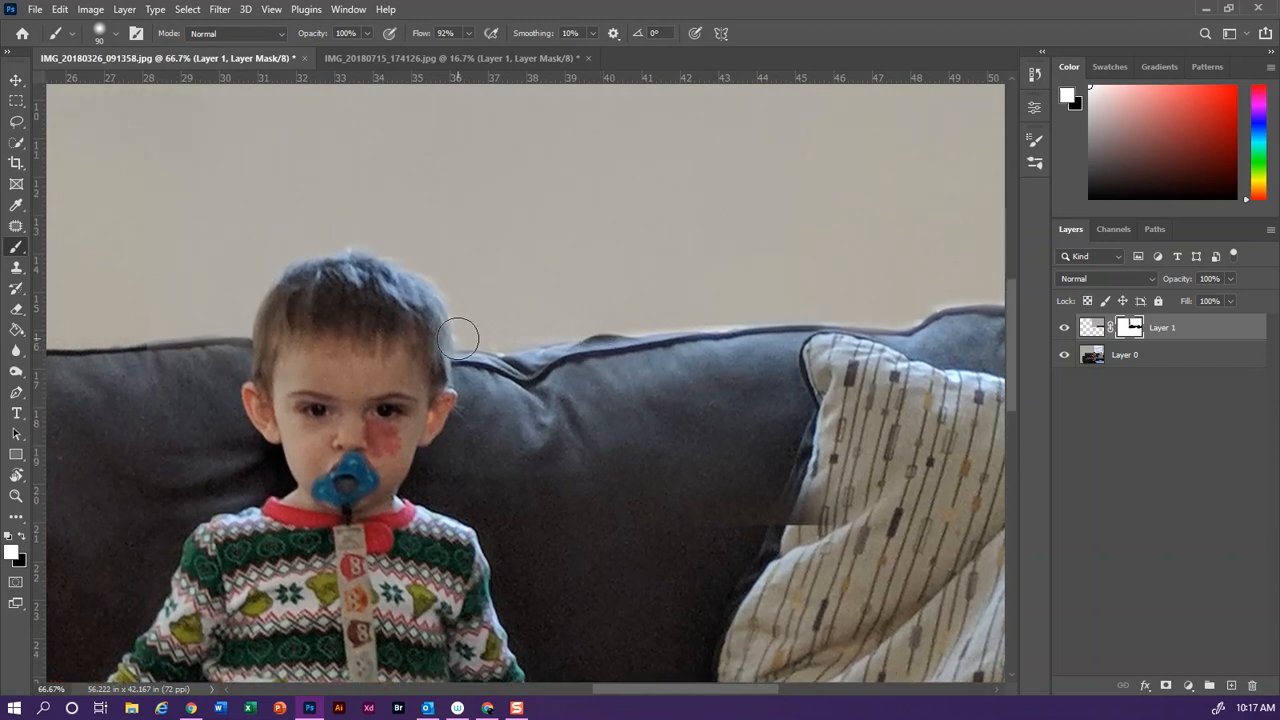
key("bracketleft")
key("bracketleft")
key("bracketleft")
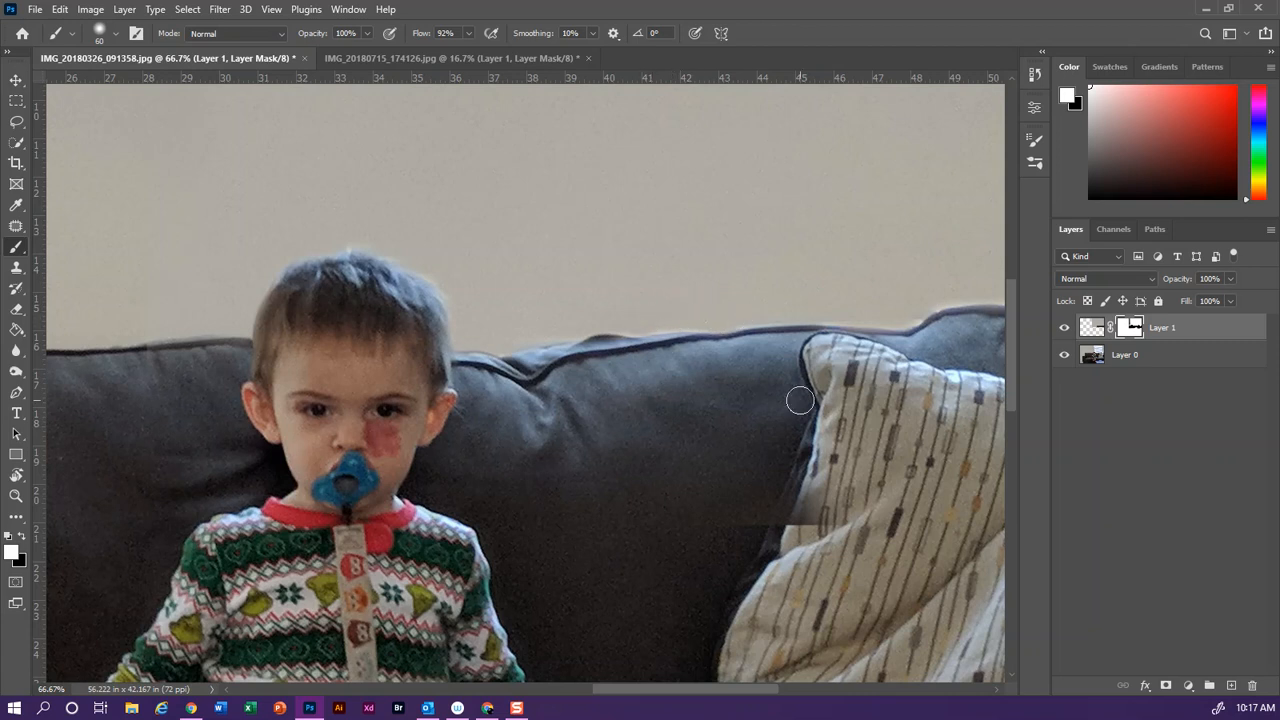
Touch up the mask along the sofa's top edge beside the child and behind the pillow, alternating black and white paint
key("x")
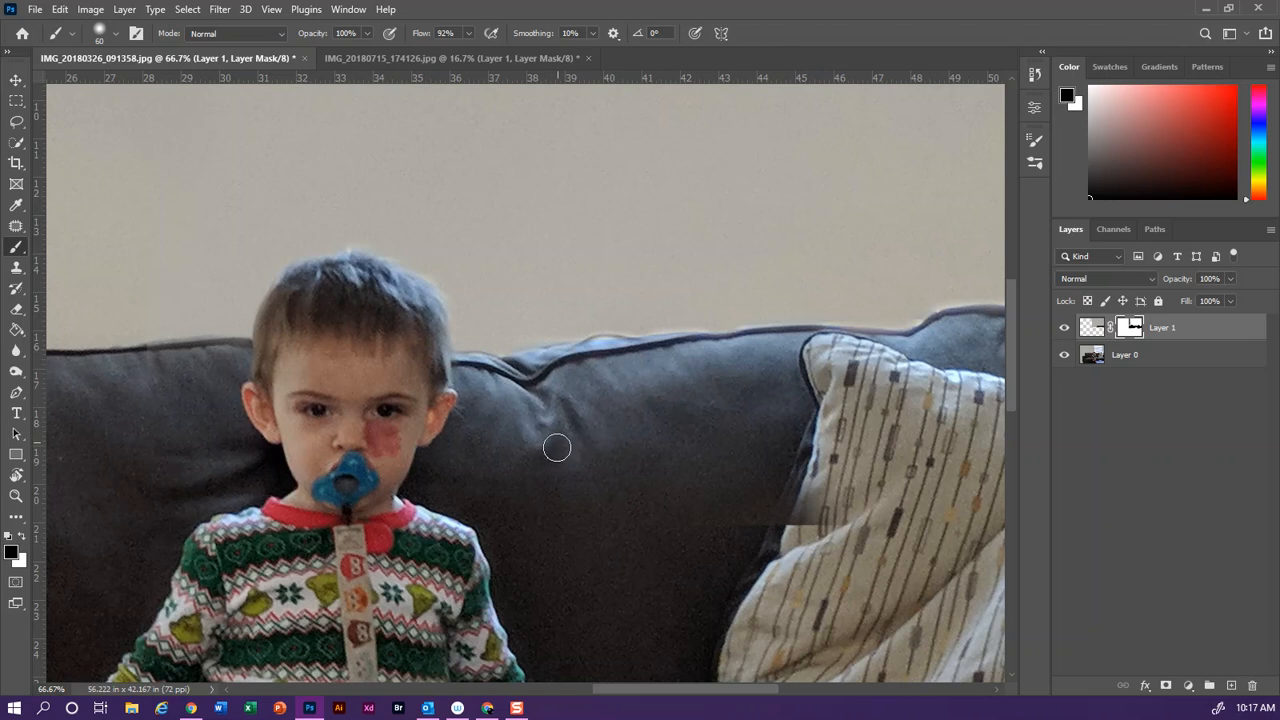
left_click_drag(624, 689, 687, 688)
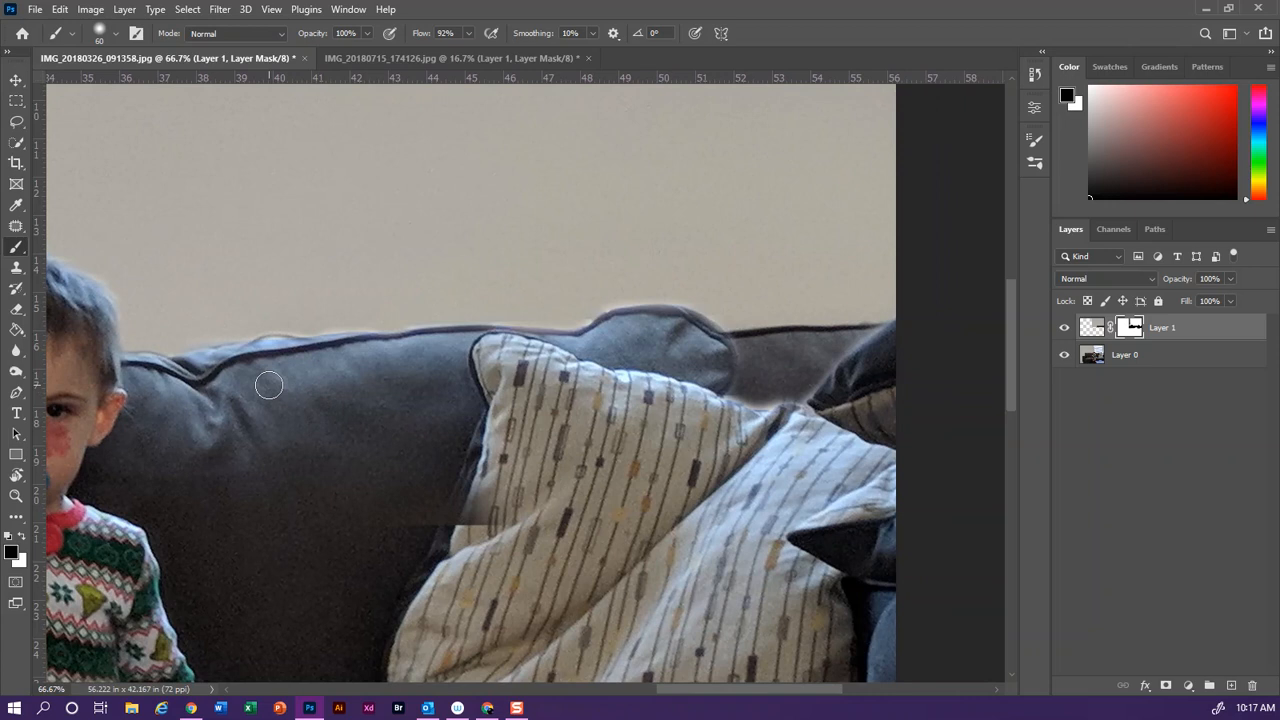
mouse_move(257, 355)
left_mouse_down()
mouse_move(308, 356)
mouse_move(207, 365)
left_mouse_up()
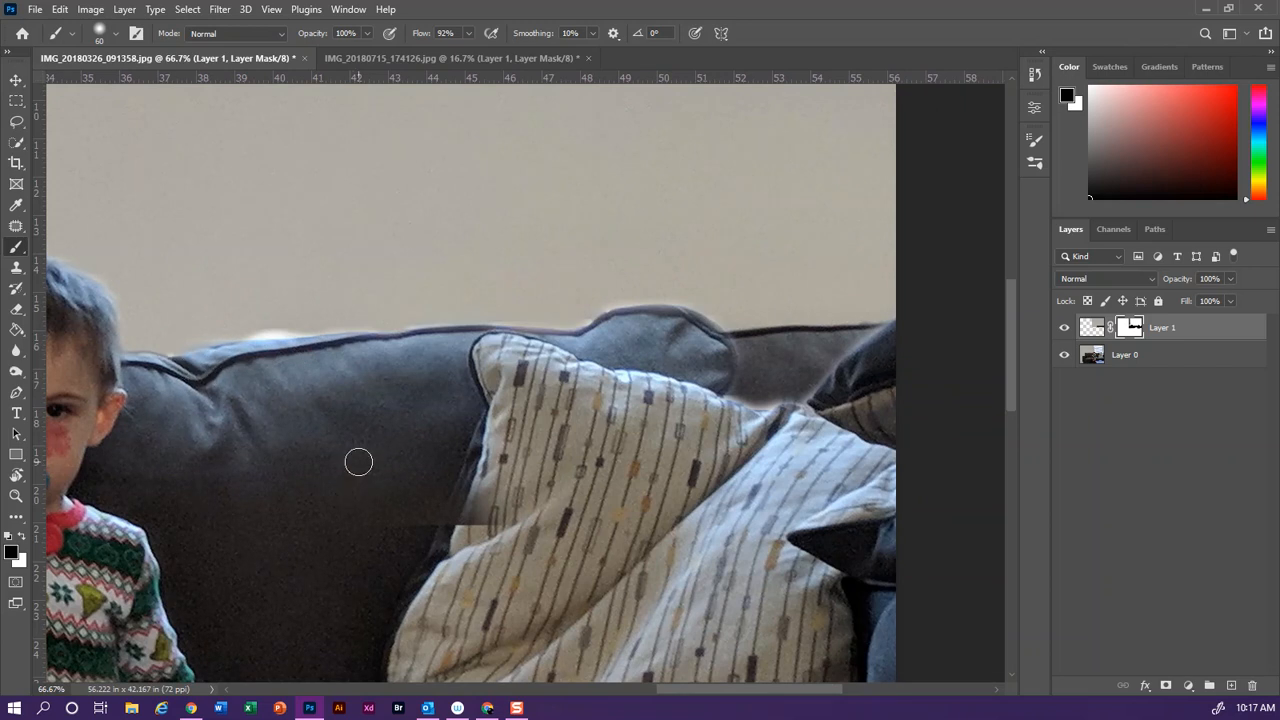
key("x")
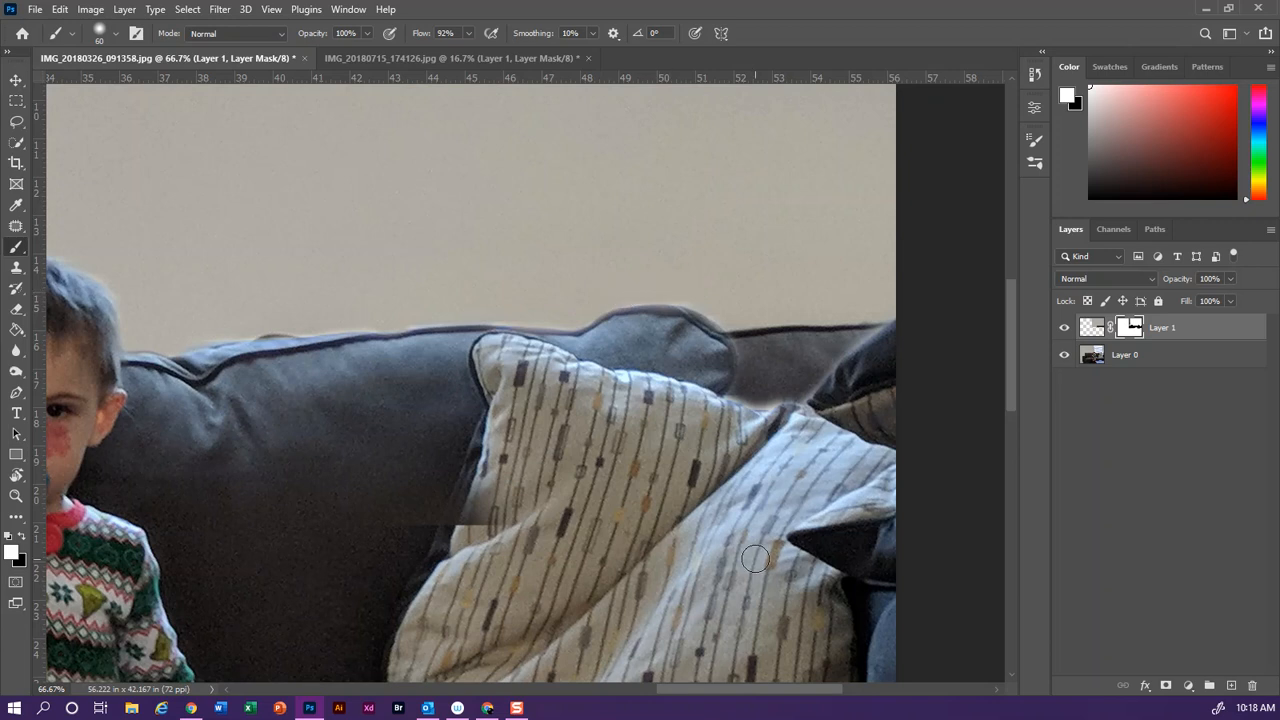
left_click_drag(716, 355, 724, 363)
key("ctrl+minus")
key("ctrl+minus")
key("ctrl+minus")
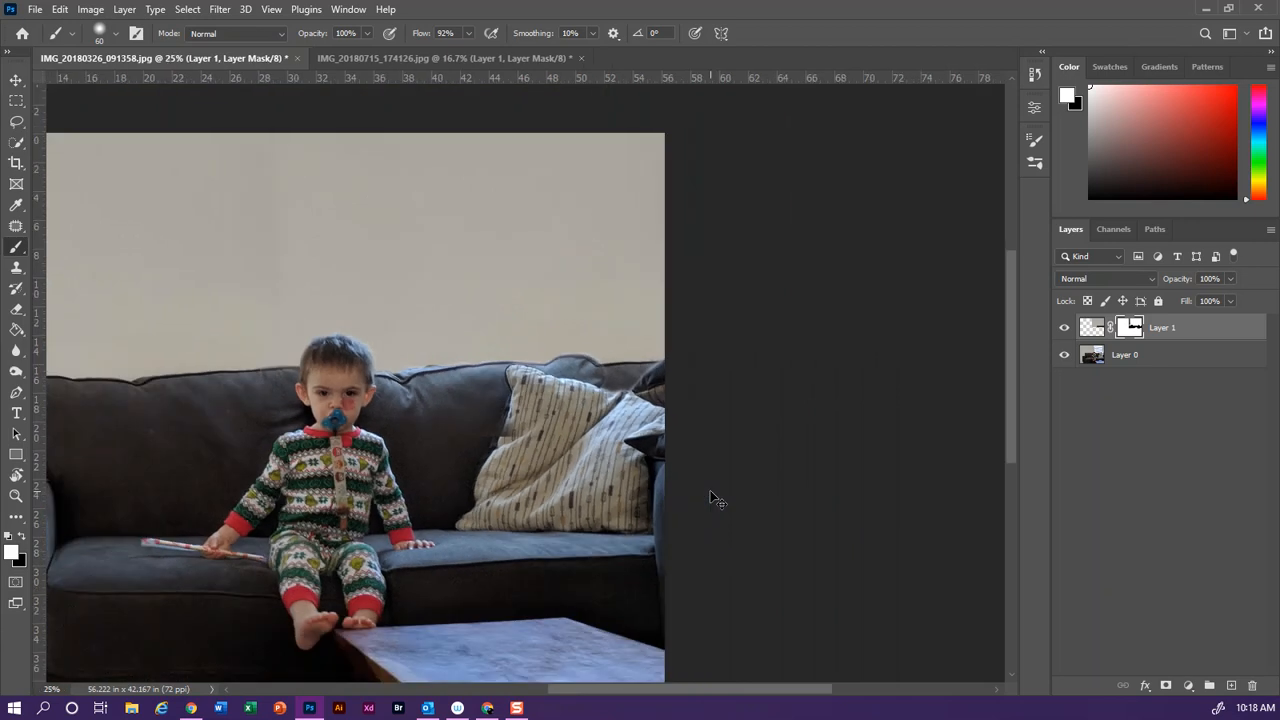
key("ctrl+minus")
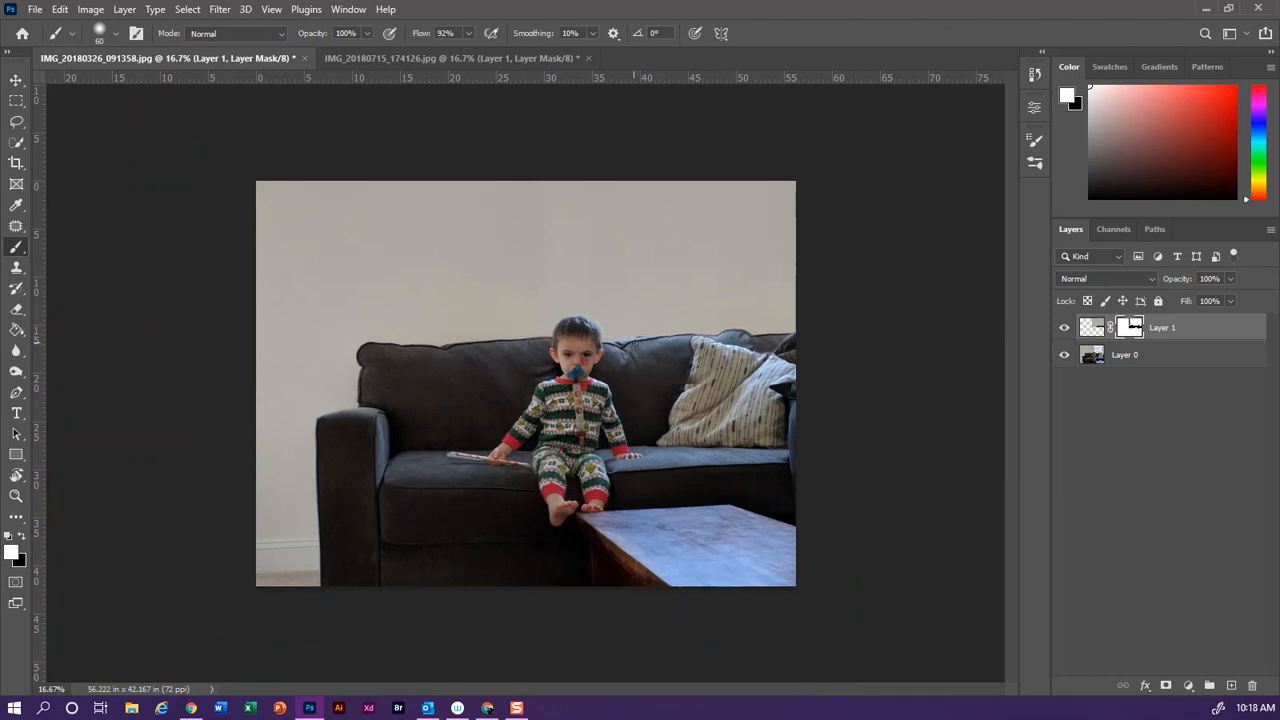
Make Layer 1's image content active instead of its layer mask
key("ctrl+plus")
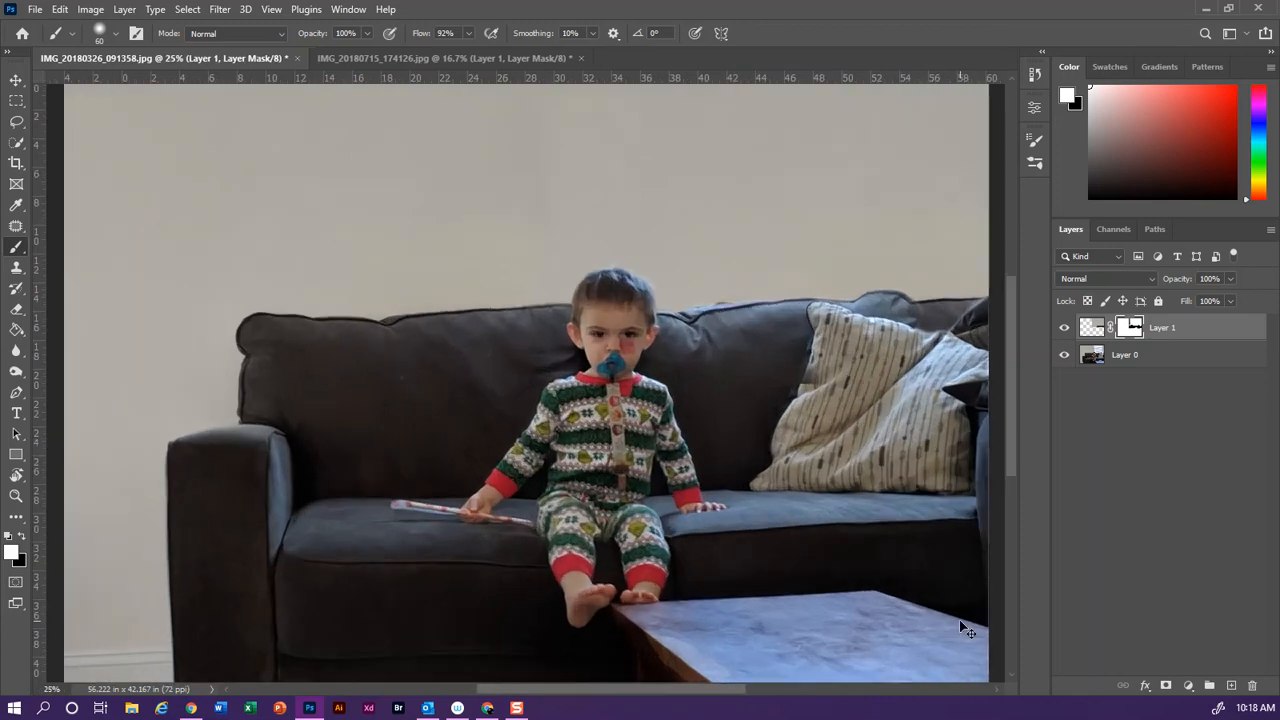
left_click_drag(713, 691, 814, 689)
scroll(735, 489, "up", 5)
left_click(1179, 327)
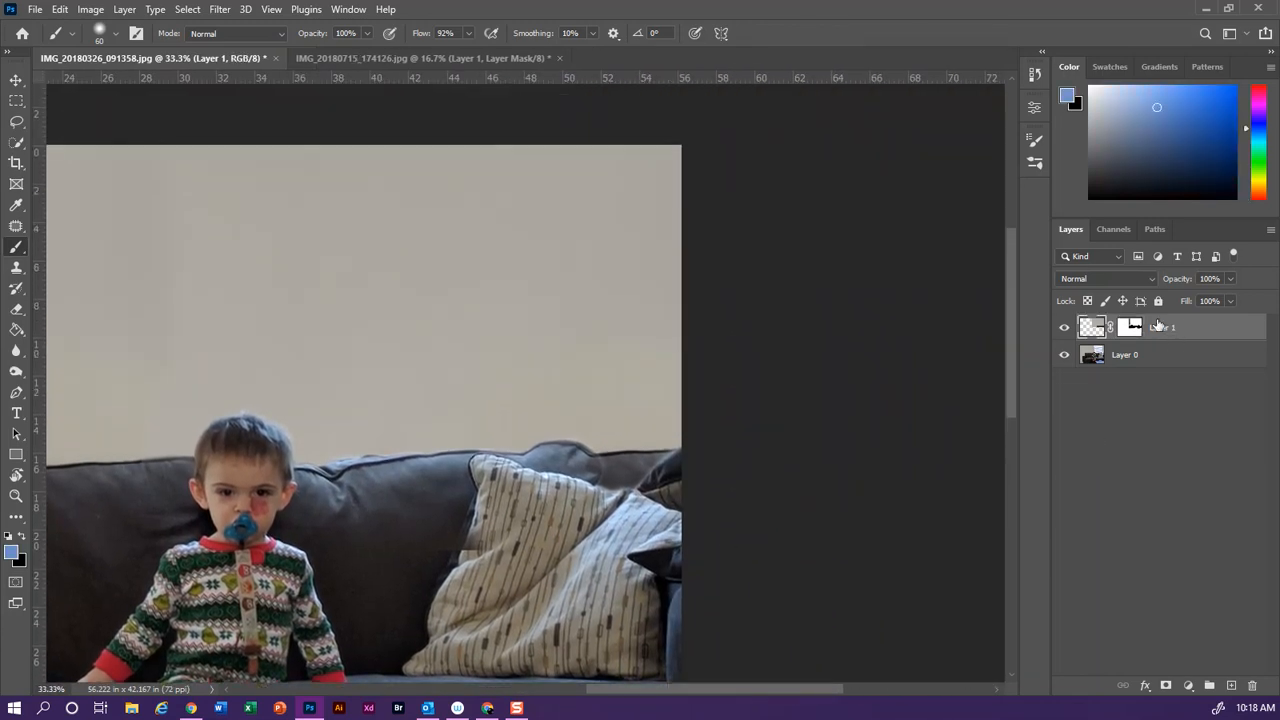
right_click(1171, 328)
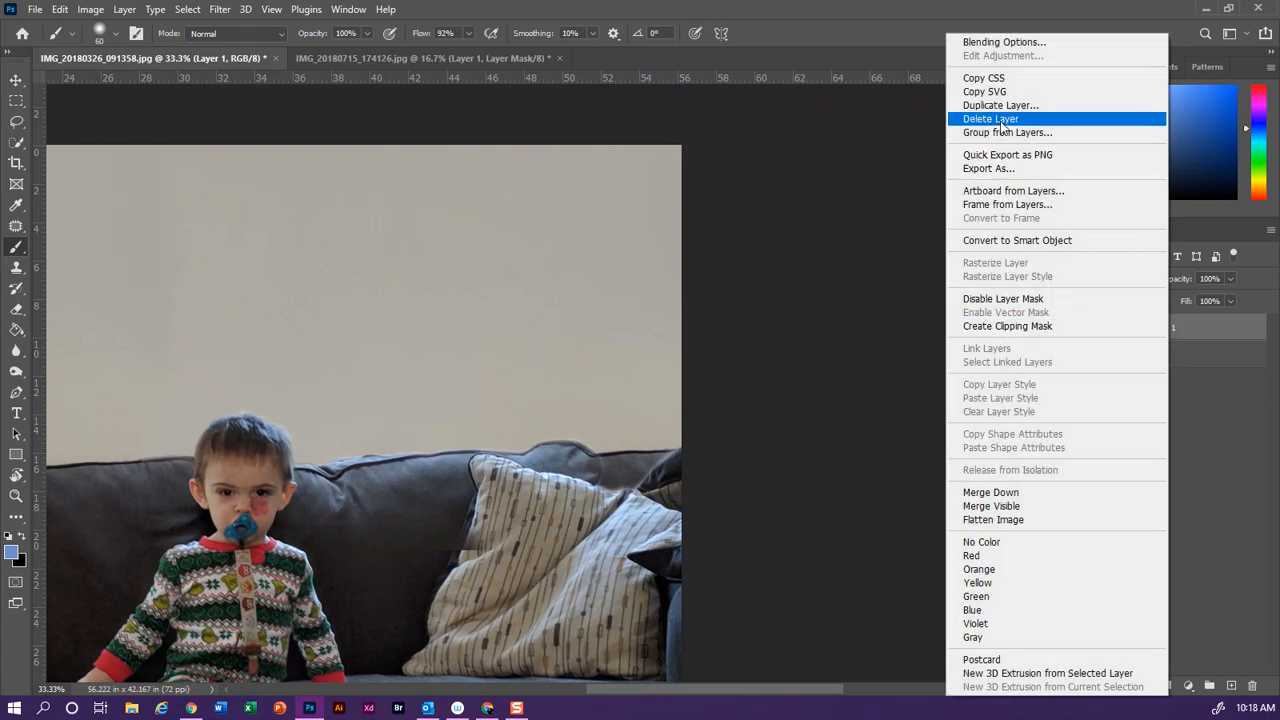
left_click(1235, 333)
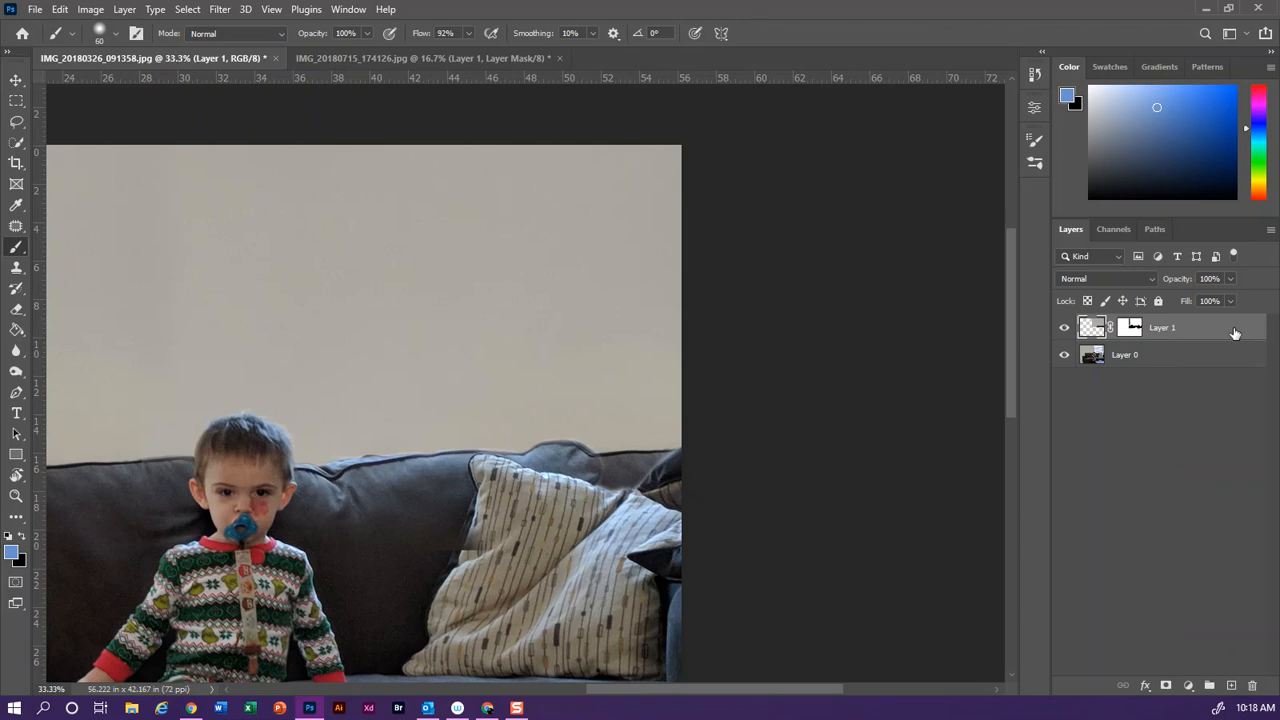
Duplicate Layer 1 and shift the copy slightly down and to the left over the wall
key("ctrl+j")
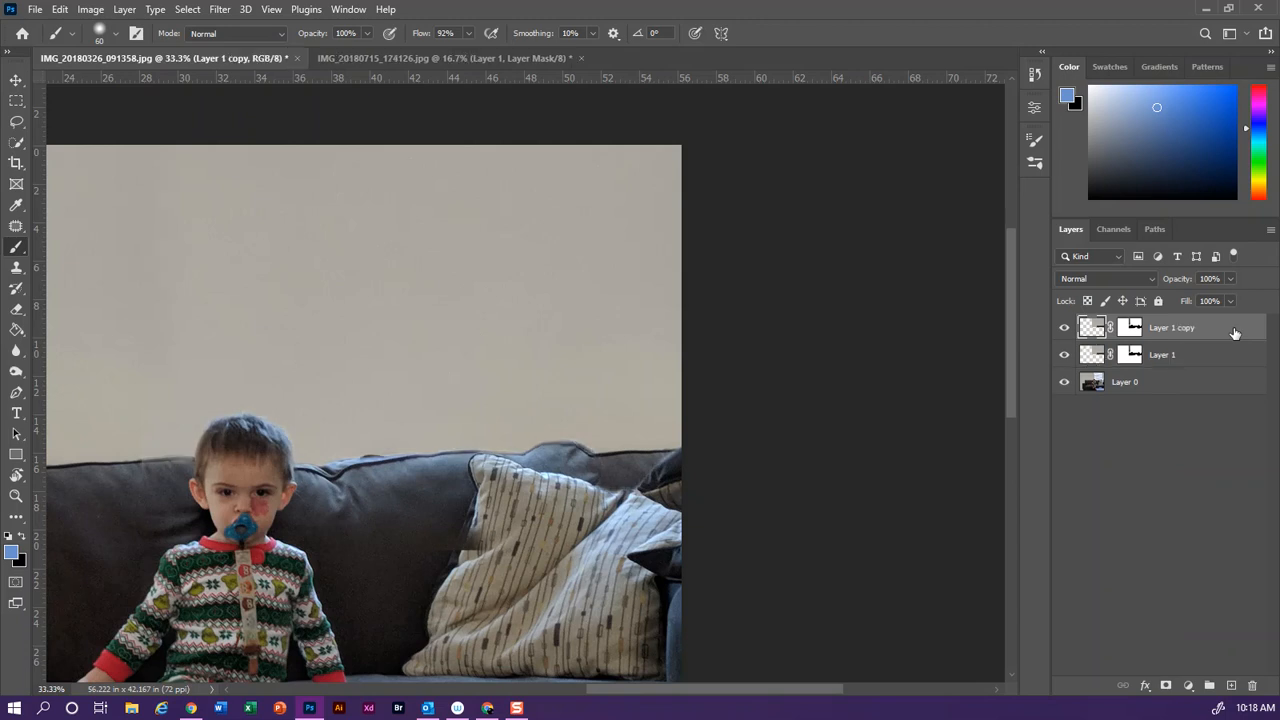
left_click(16, 80)
mouse_move(314, 372)
left_mouse_down()
mouse_move(440, 358)
mouse_move(406, 357)
mouse_move(322, 424)
mouse_move(292, 358)
mouse_move(293, 383)
left_mouse_up()
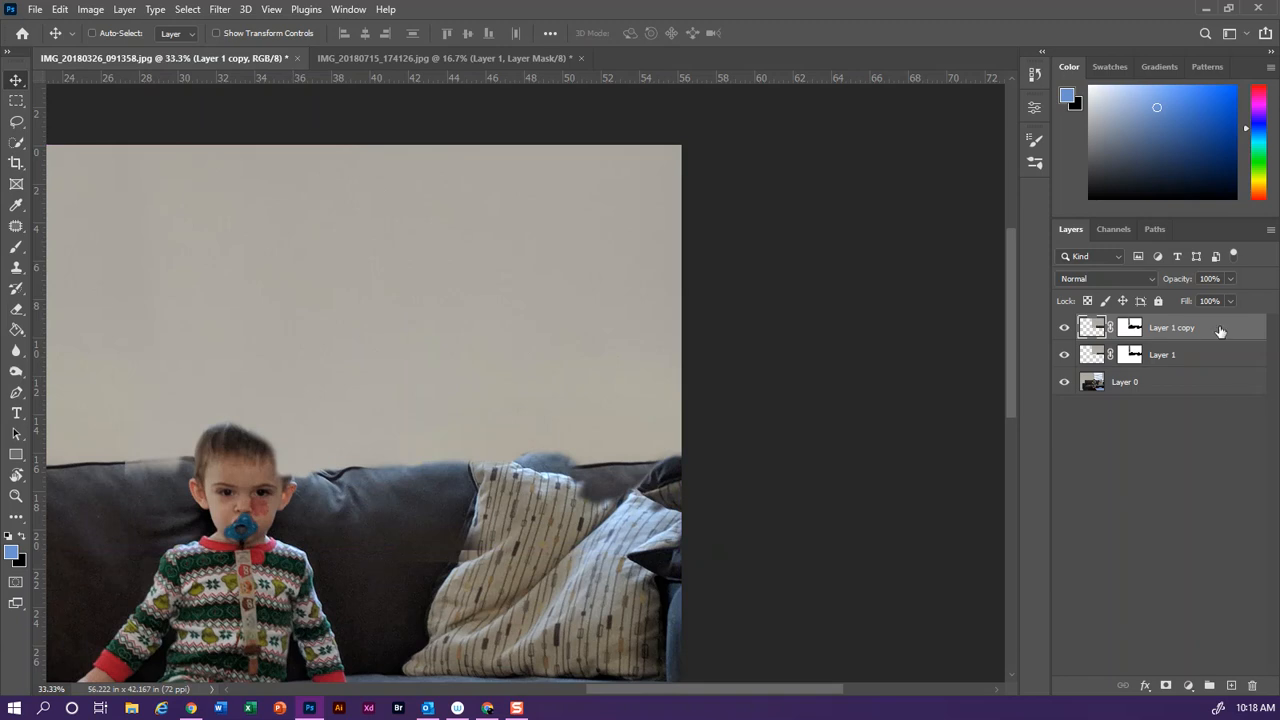
Lower Layer 1 copy's opacity to 35% and paint black on its mask with a size 300 brush over the child, sofa and pillow
left_click(1230, 280)
left_click_drag(1182, 301, 1183, 300)
key("b")
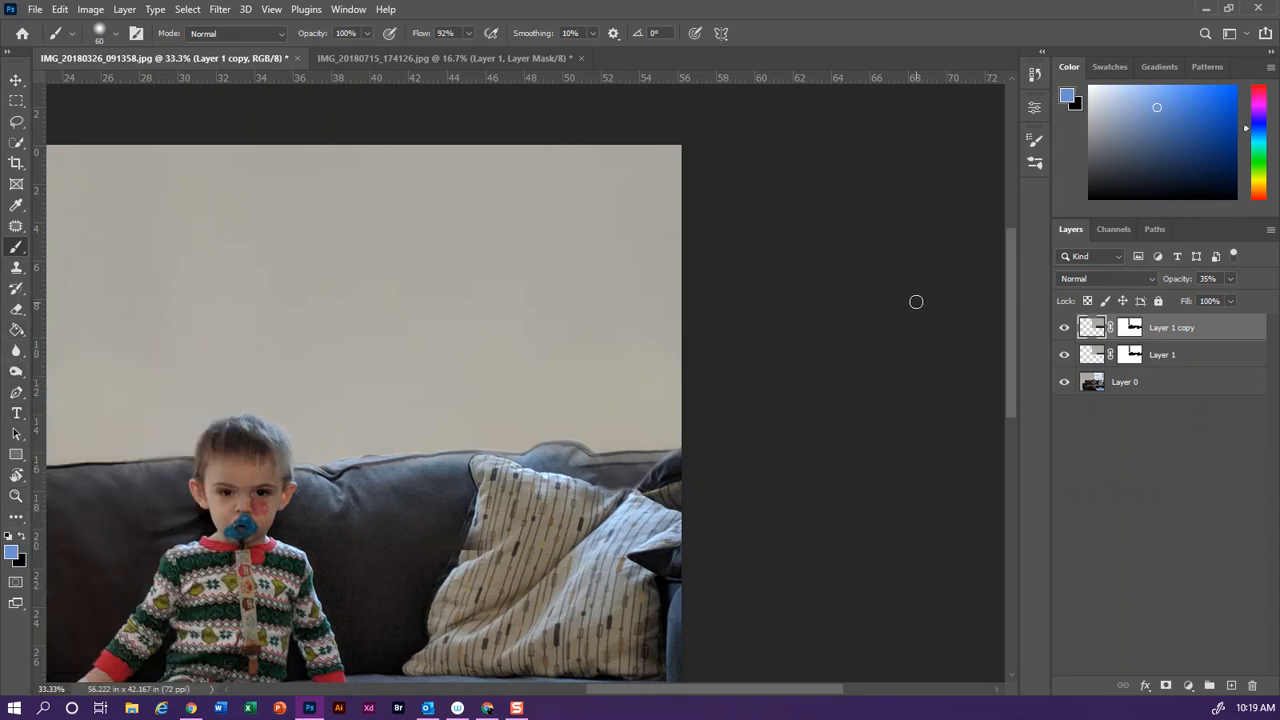
left_click(1131, 327)
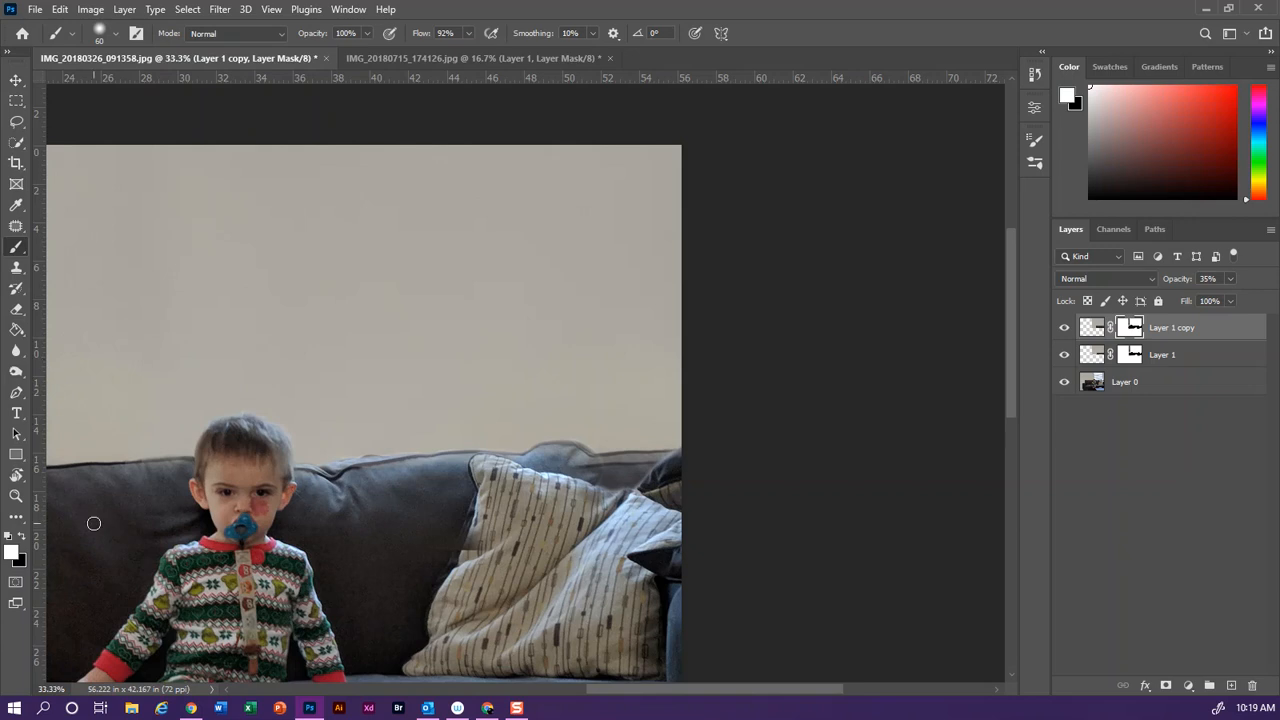
key("x")
key("bracketright")
key("bracketright")
key("bracketright")
key("bracketright")
key("bracketright")
key("bracketright")
key("bracketright")
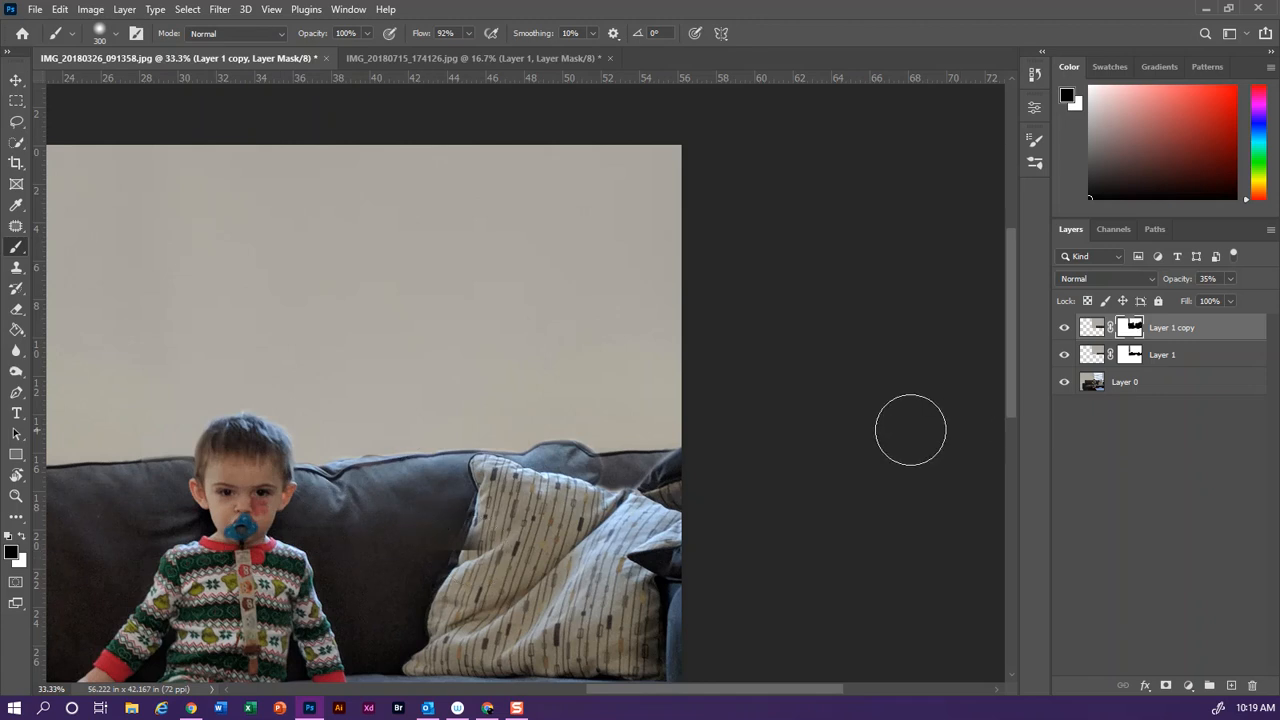
Set Layer 1 copy's opacity to 100% and reduce the brush size to 70
left_click(1230, 282)
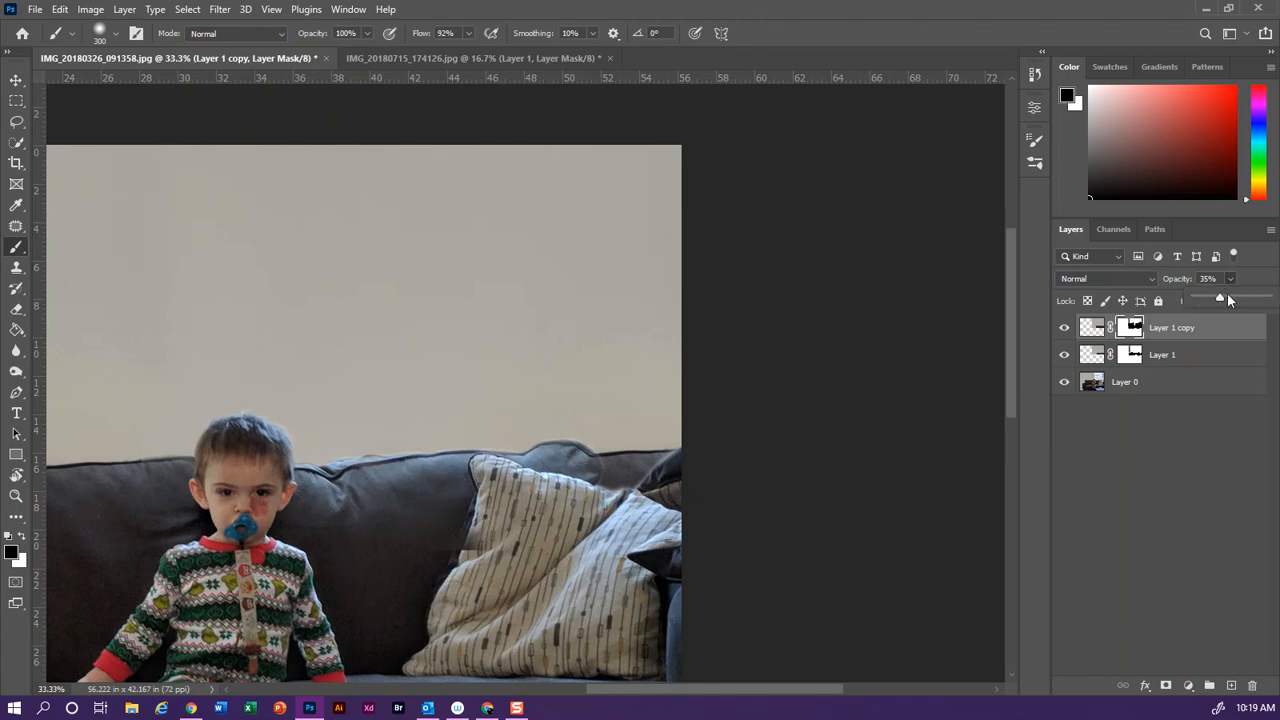
left_click_drag(1221, 298, 1268, 298)
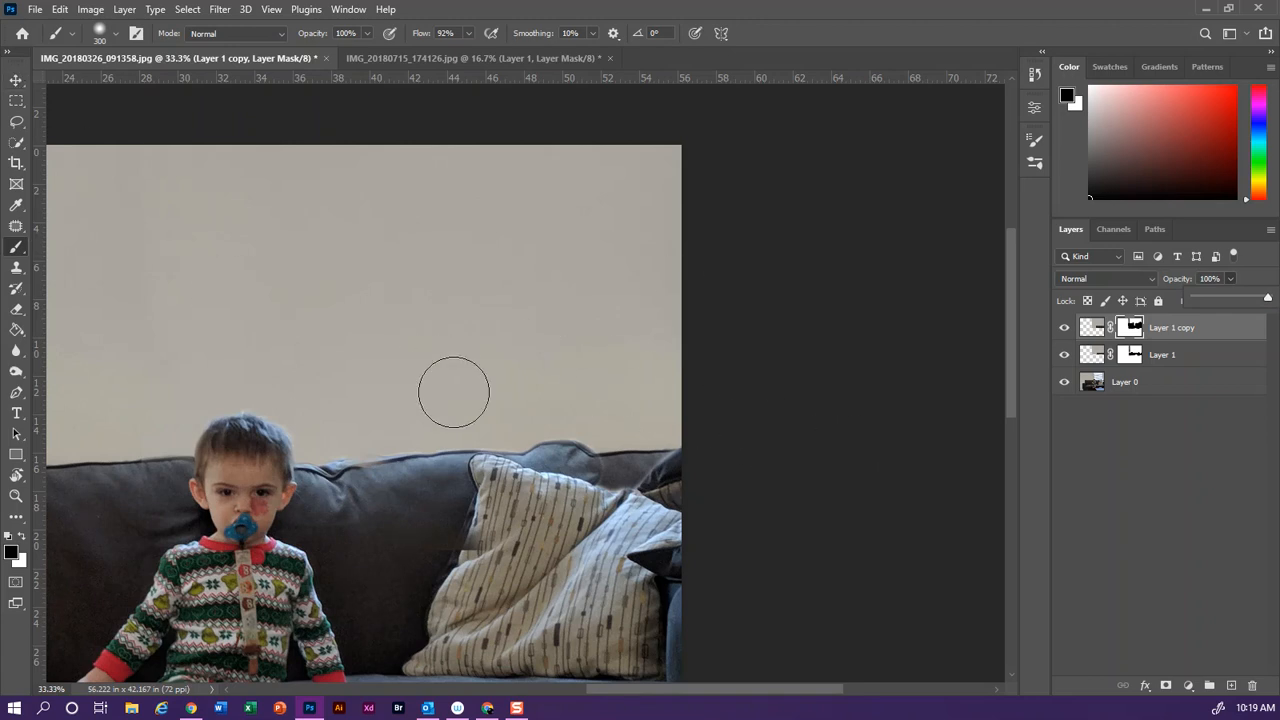
key("bracketleft")
key("bracketleft")
key("bracketleft")
key("bracketleft")
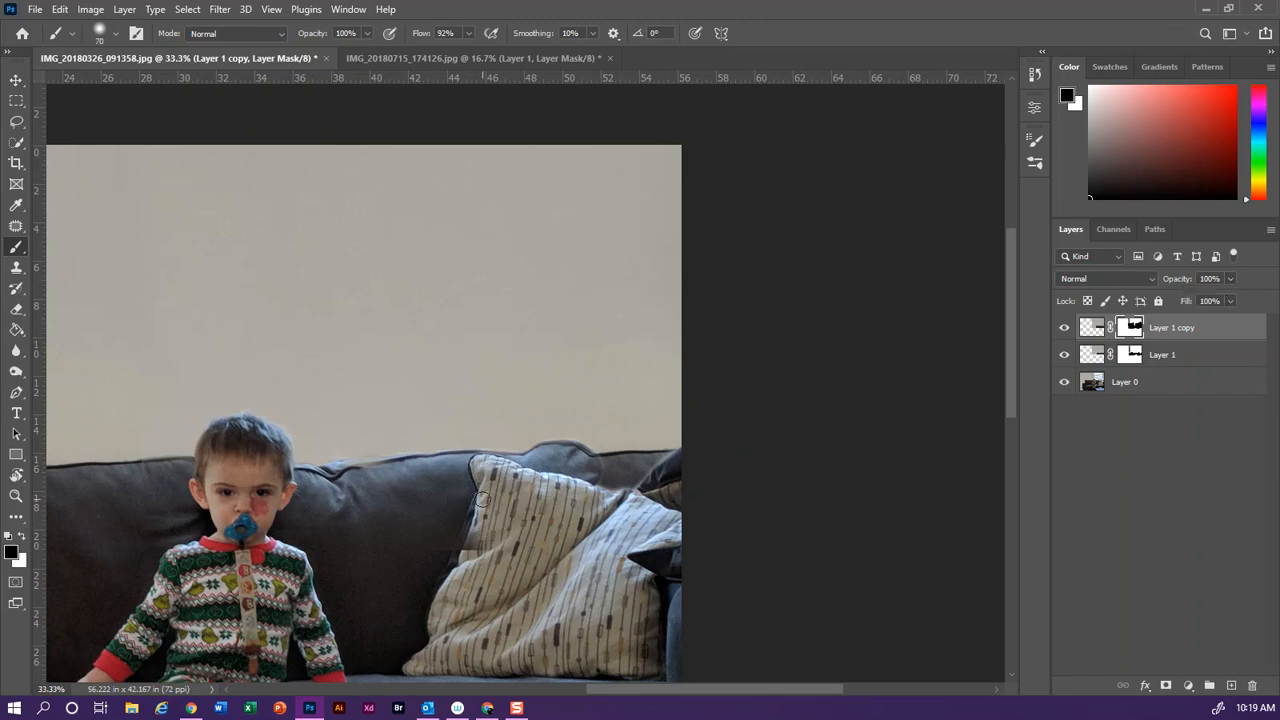
Find the layer causing the seam across the sofa and striped pillow, and paint it out in black on Layer 1's mask
key("ctrl+plus")
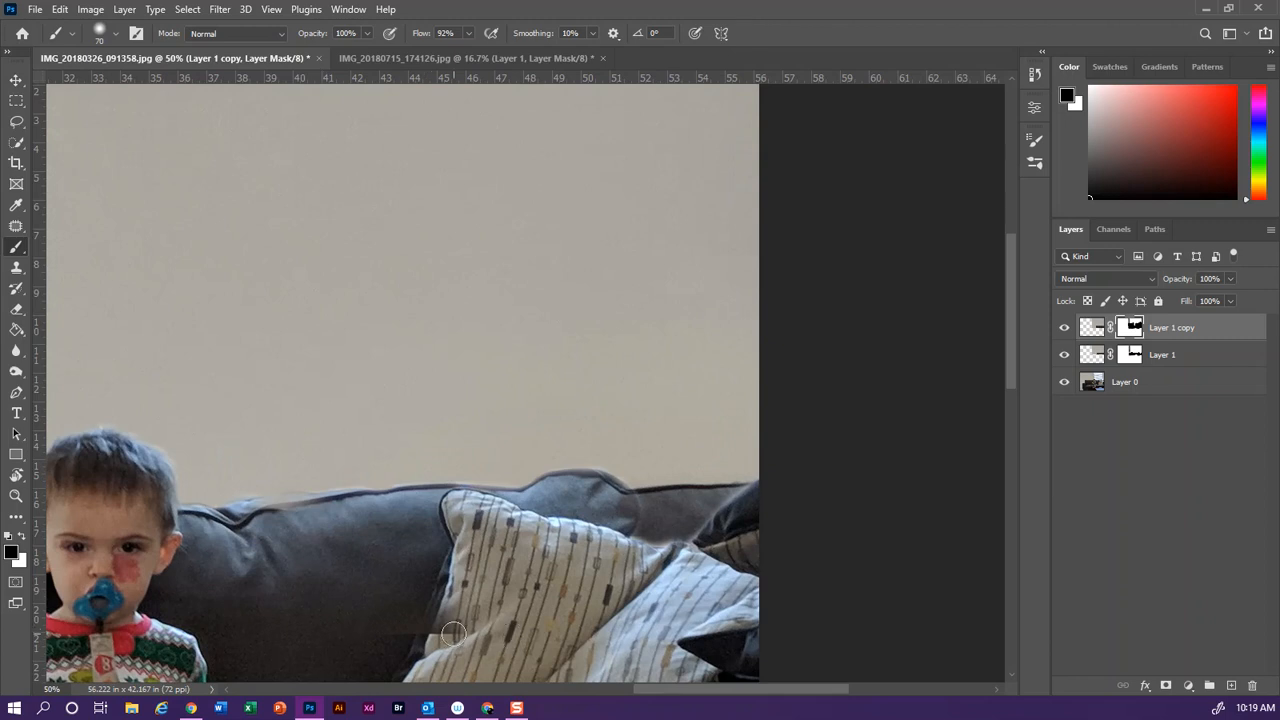
left_click(1066, 333)
left_click(1066, 333)
left_click(1066, 355)
left_click(1066, 356)
left_click(1124, 356)
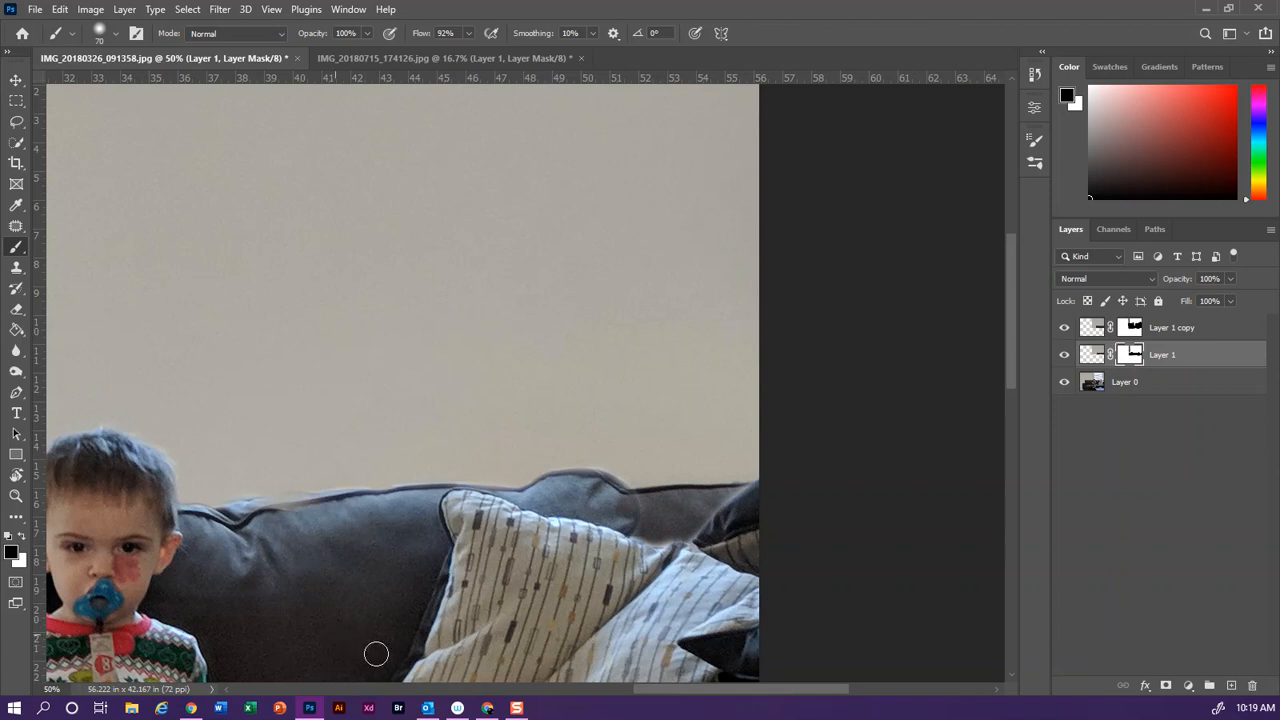
left_click(1064, 356)
left_click(1064, 356)
Touch up Layer 1 copy's mask along the sofa's top edge beside the child, alternating black and white paint
left_click(1127, 333)
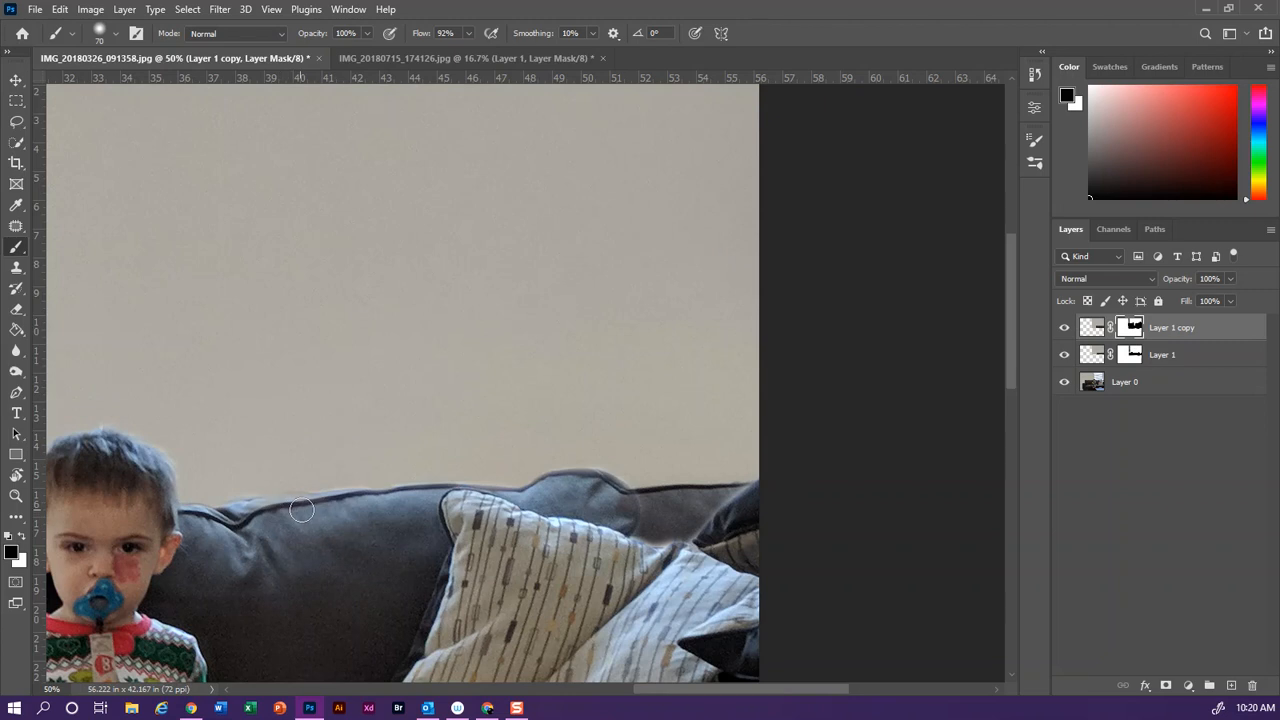
key("x")
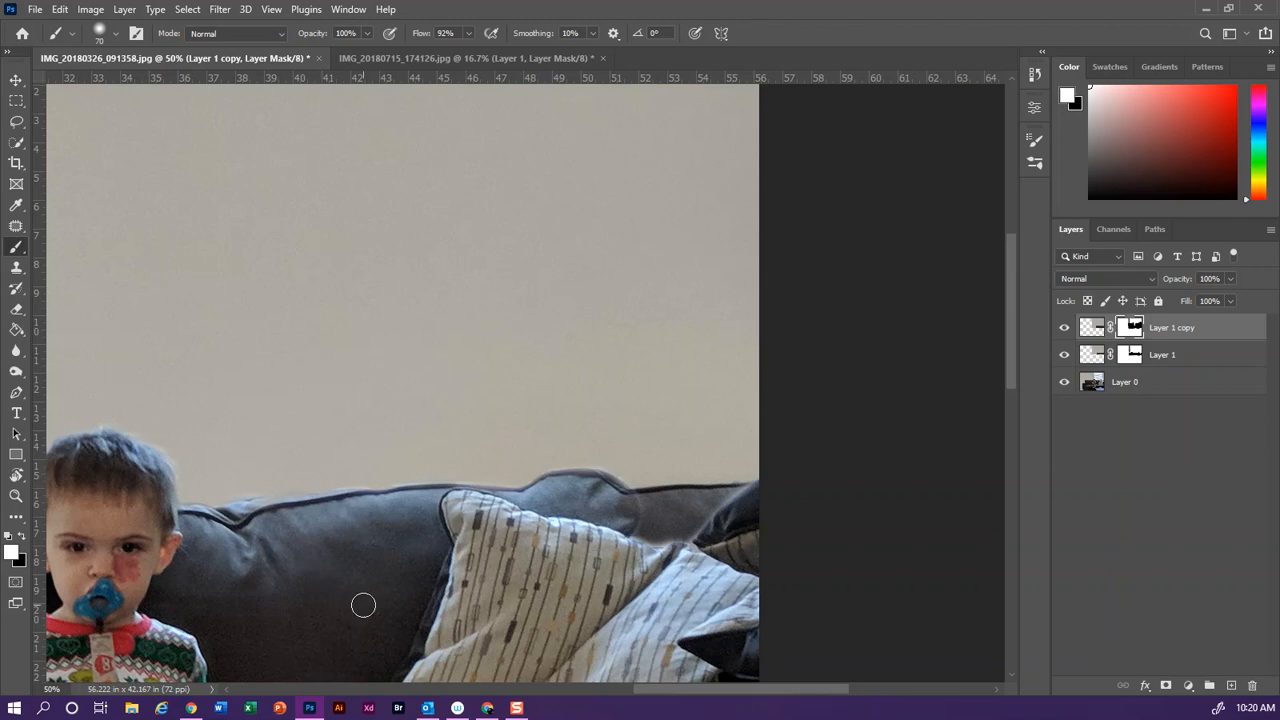
key("x")
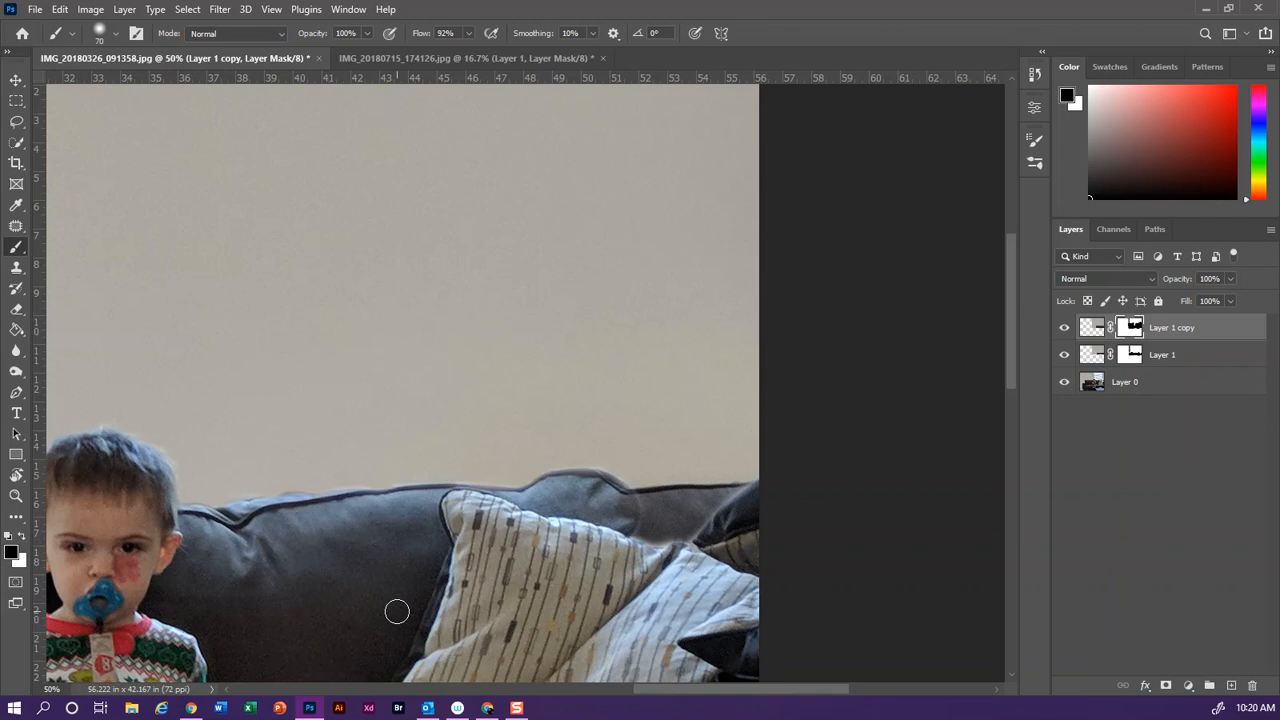
Compare the whole photo before and after the edit by hiding and reshowing Layer 1 and Layer 1 copy
scroll(396, 611, "down", 3)
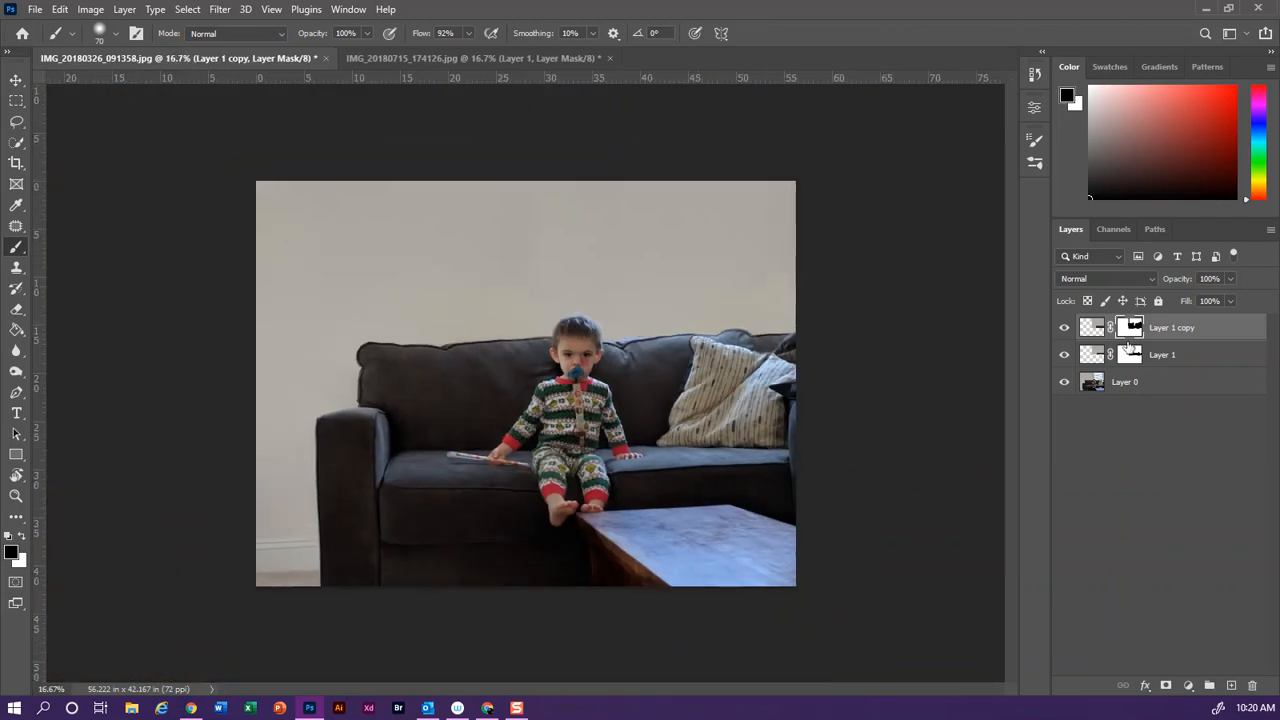
left_click(1064, 327)
left_click(1064, 354)
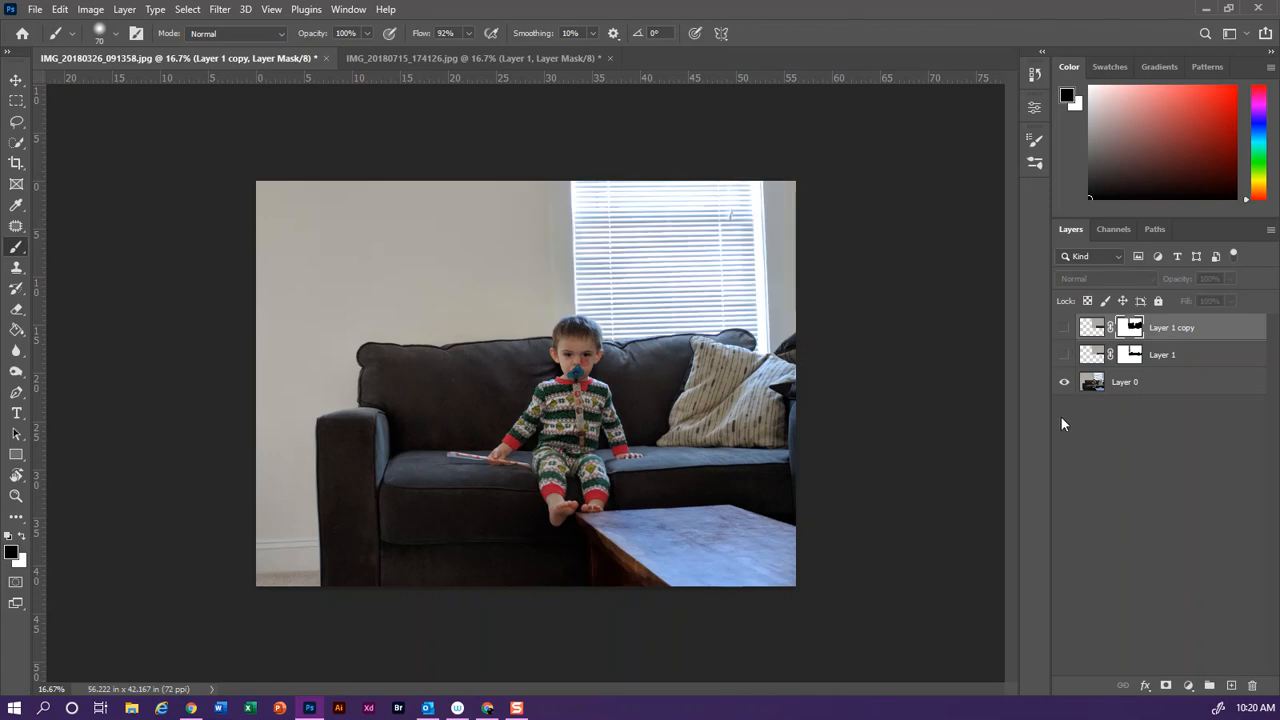
left_click(1064, 354)
left_click(1064, 327)
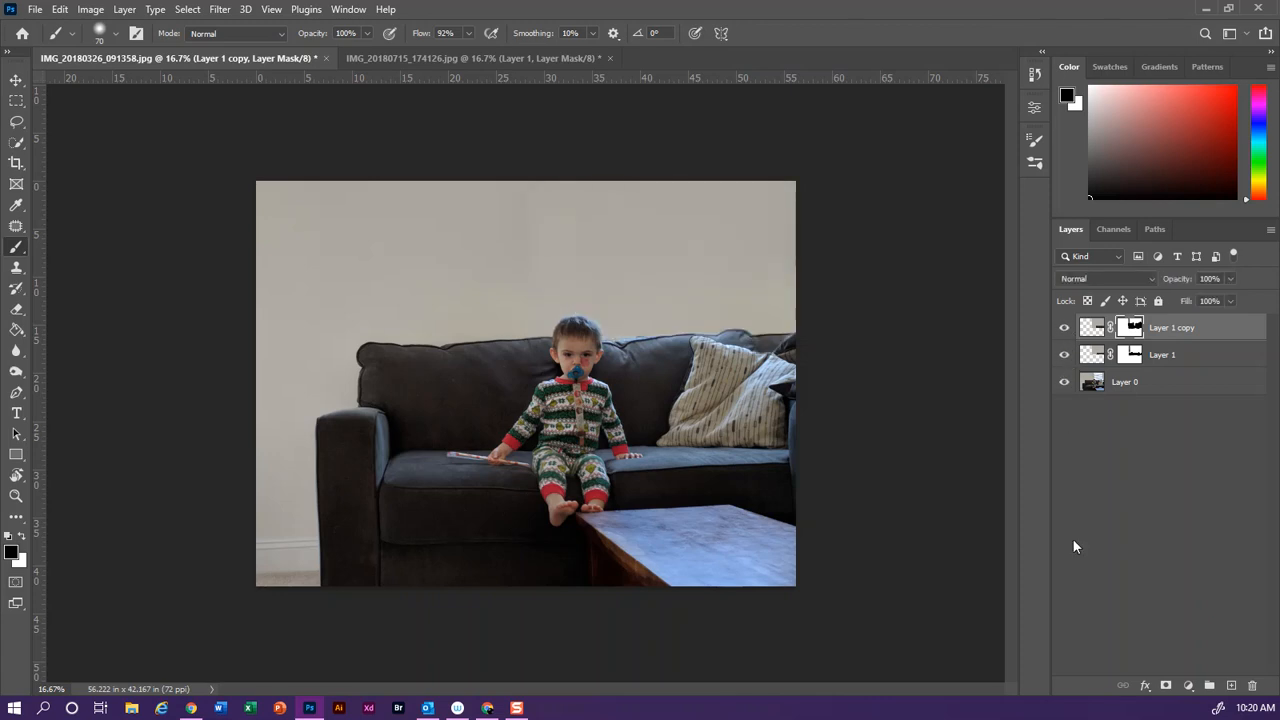
Save a JPEG copy in Downloads, named with the author's last and first name followed by "_copypaste", at quality 10
left_click(30, 9)
left_click(86, 203)
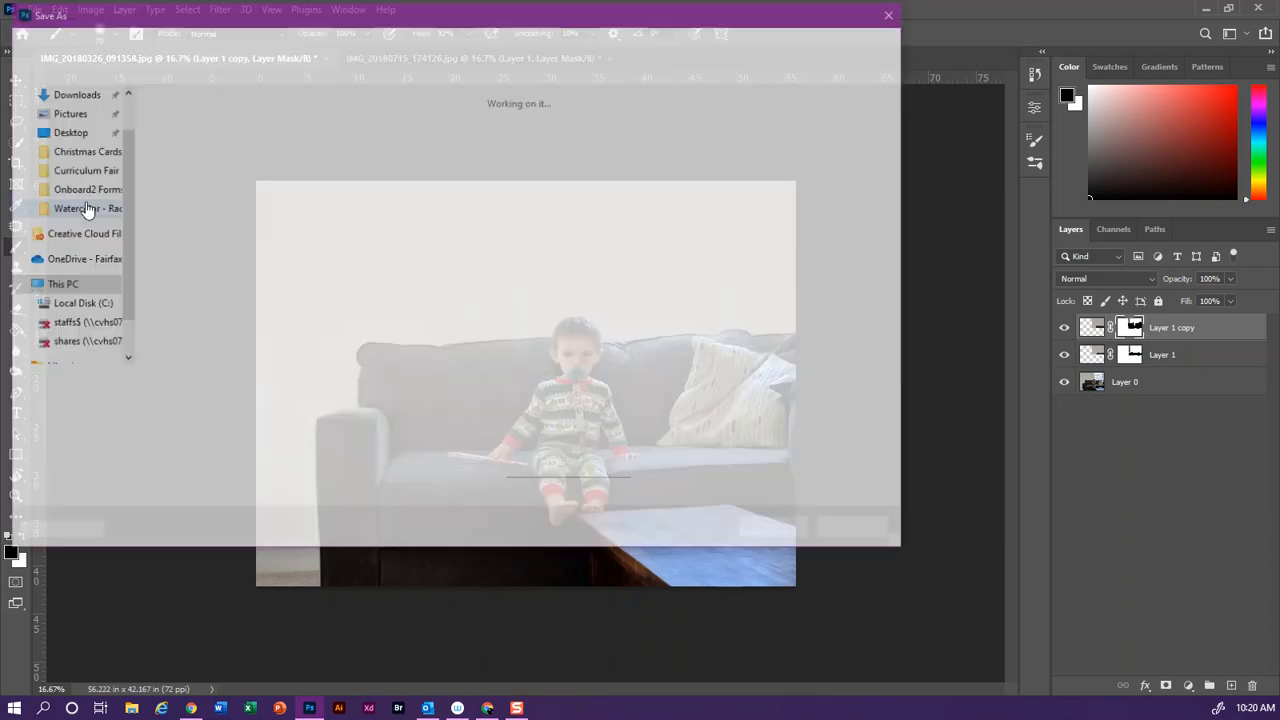
left_click(225, 404)
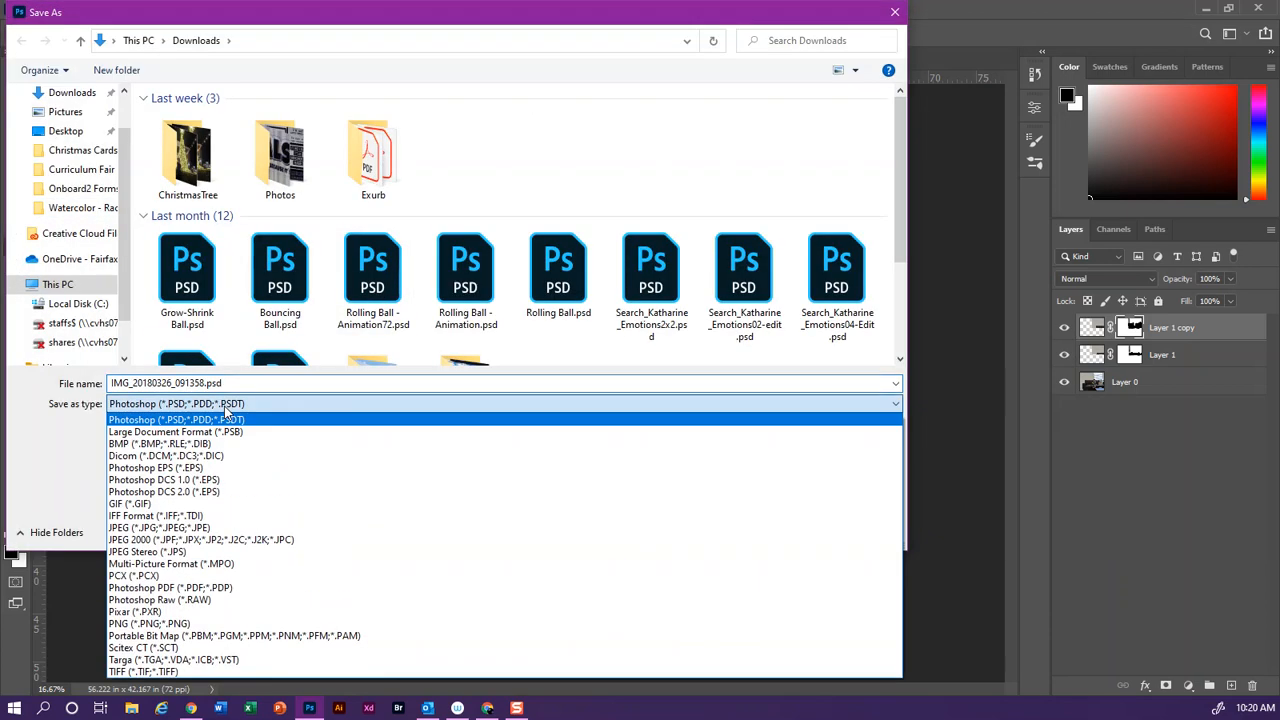
left_click(199, 528)
left_click(163, 384)
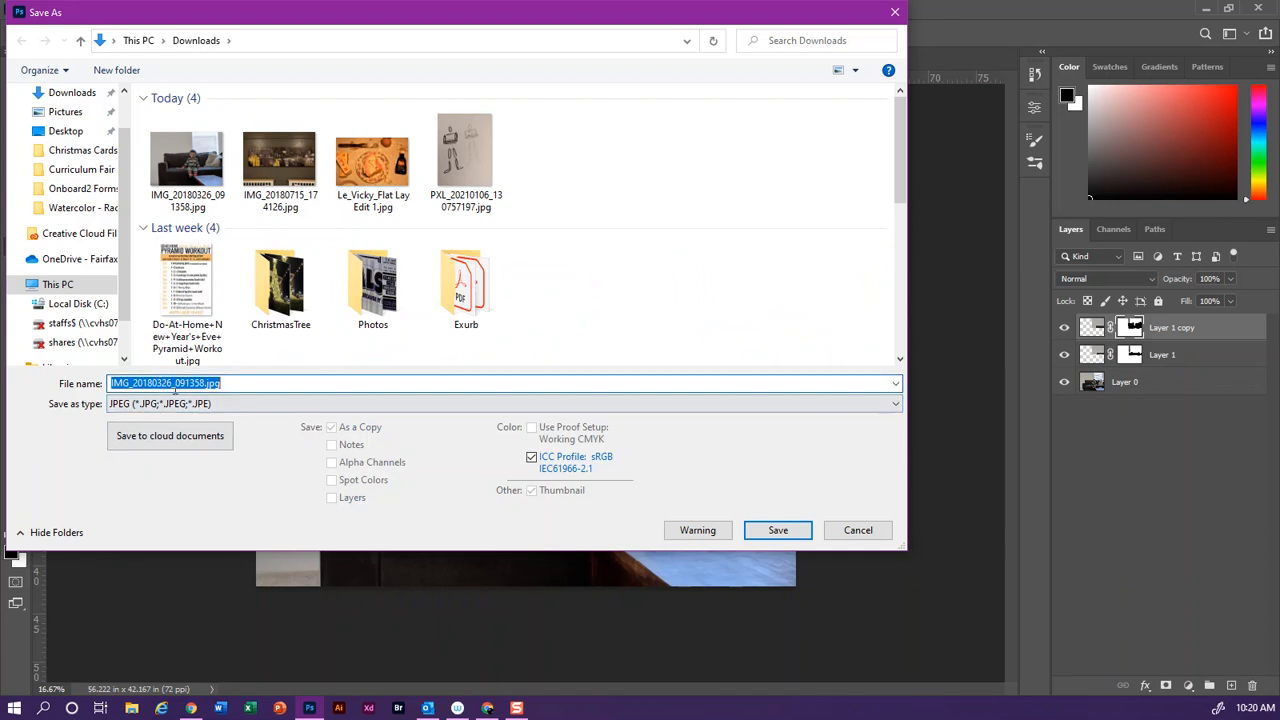
type("search_katharine")
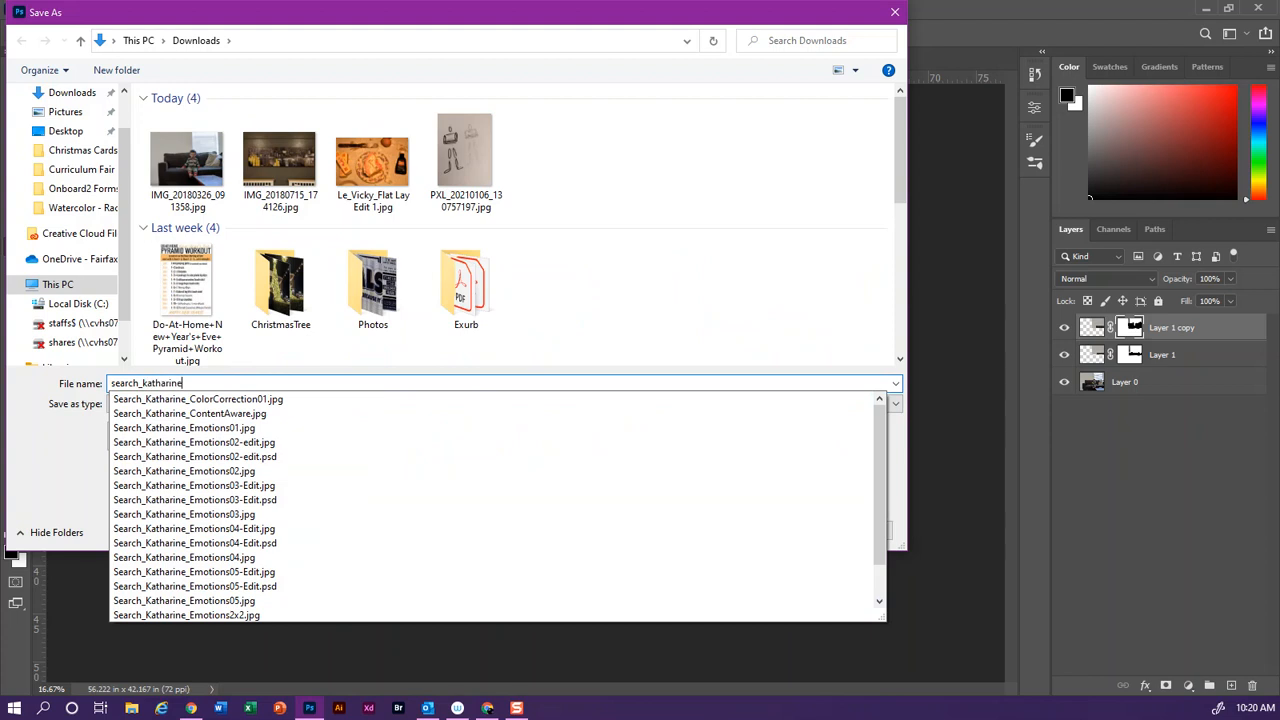
type("_cope")
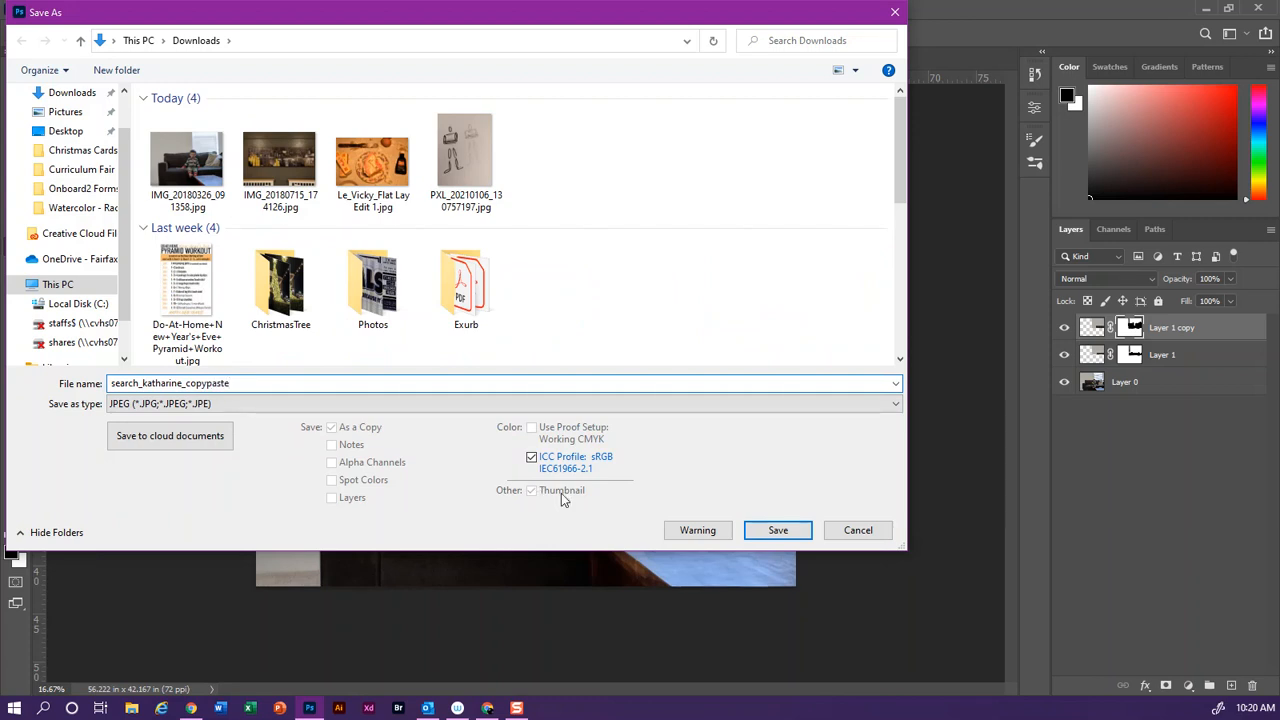
left_click(760, 532)
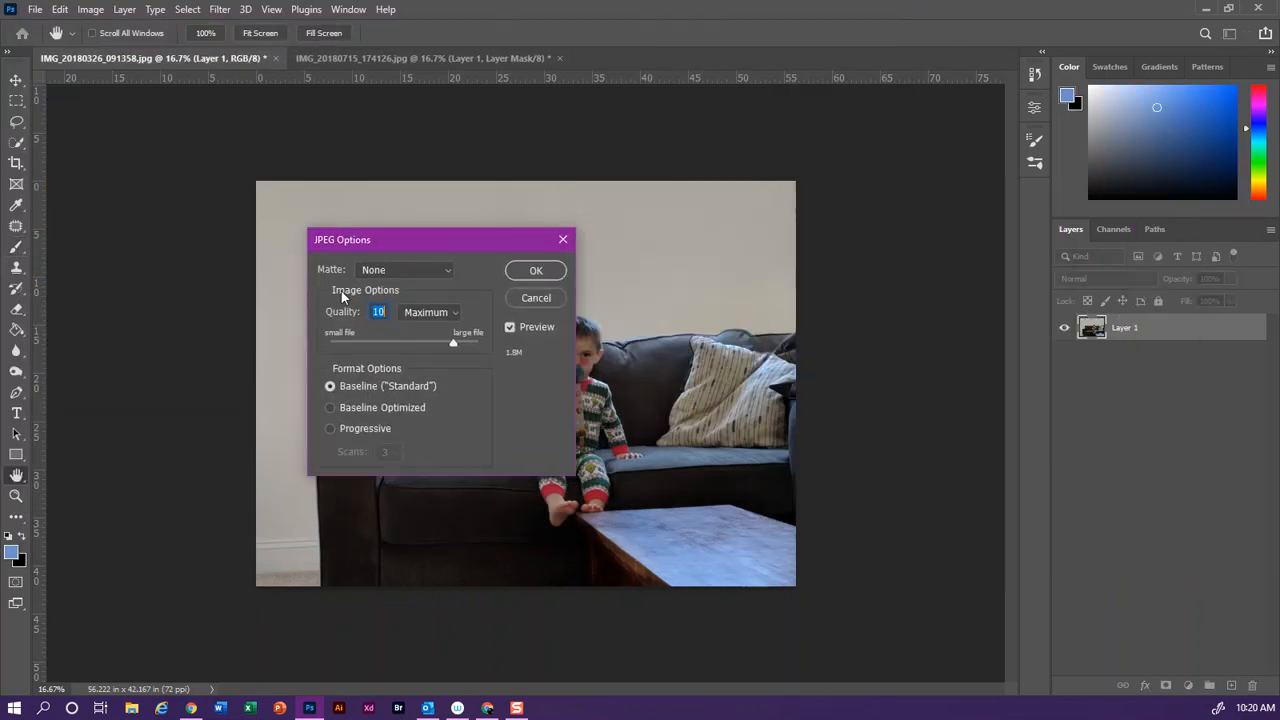
left_click(535, 270)
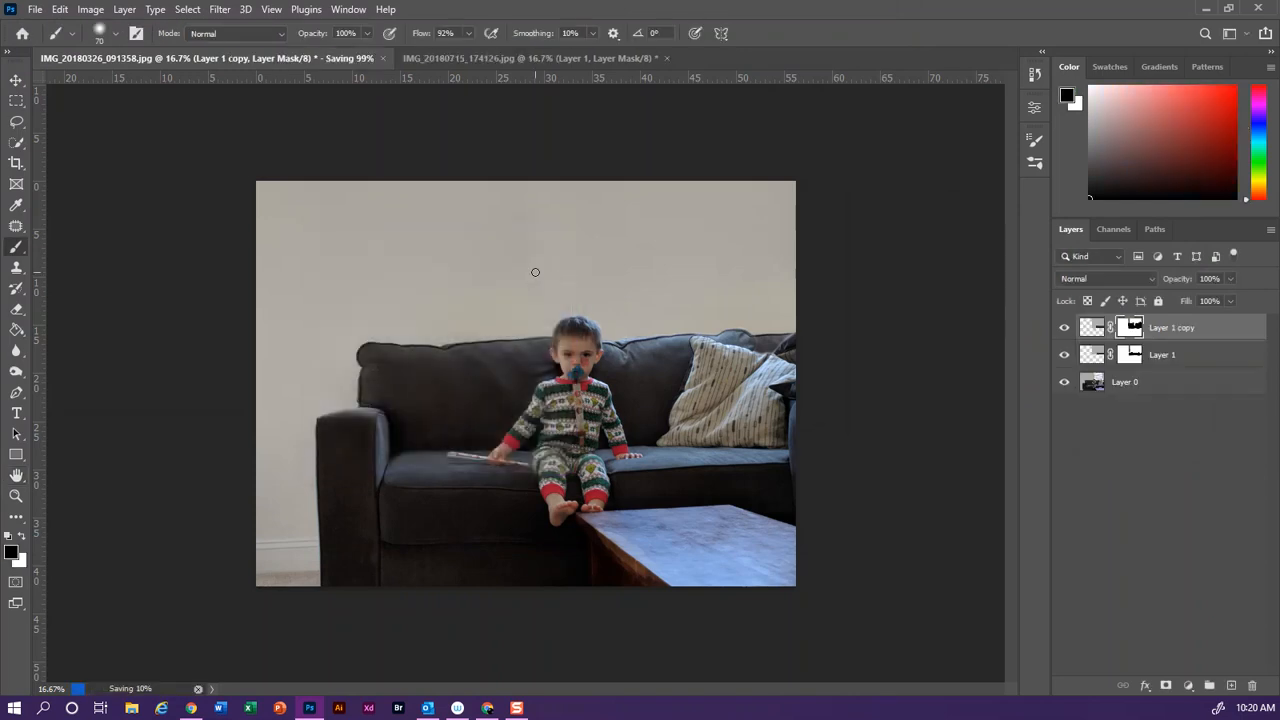